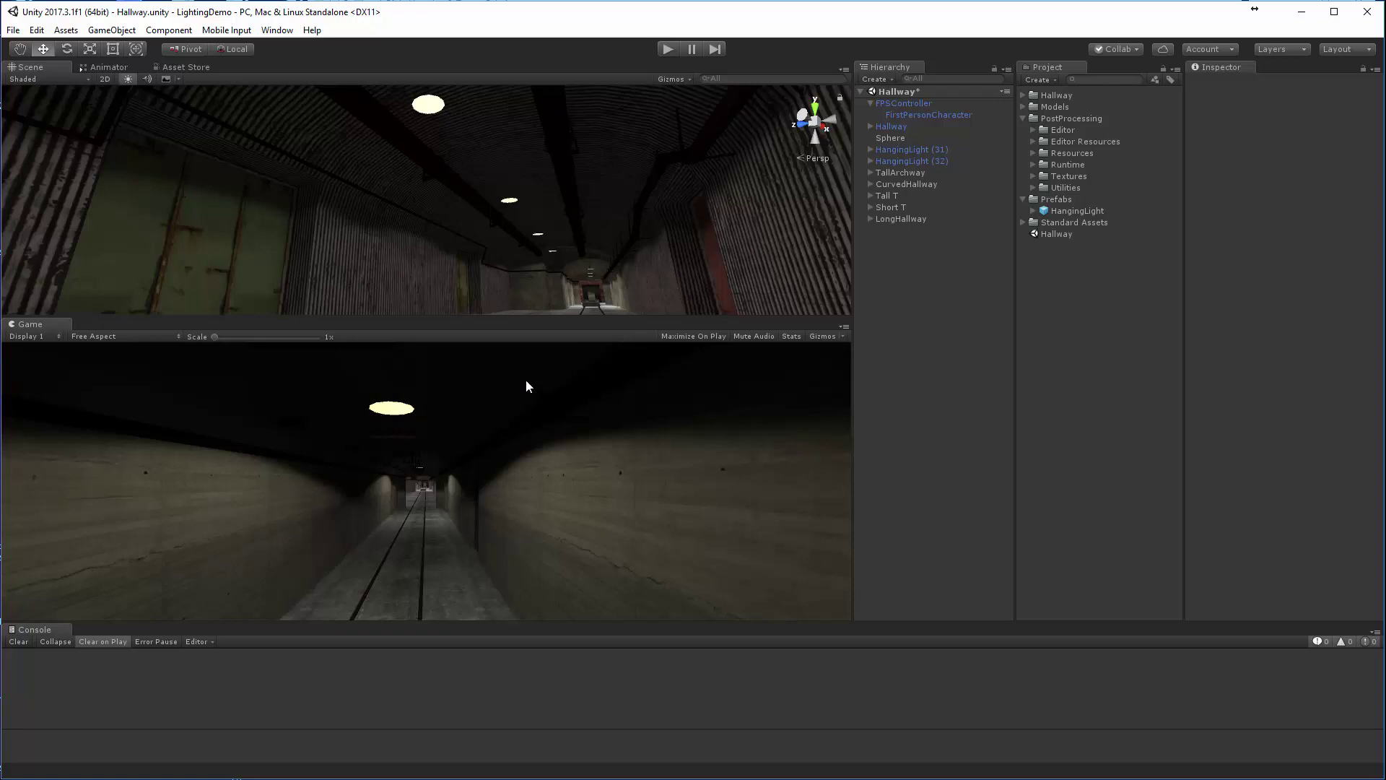
Step: Import the Post Processing Stack package from the Asset Store into the project
click(277, 30)
click(295, 269)
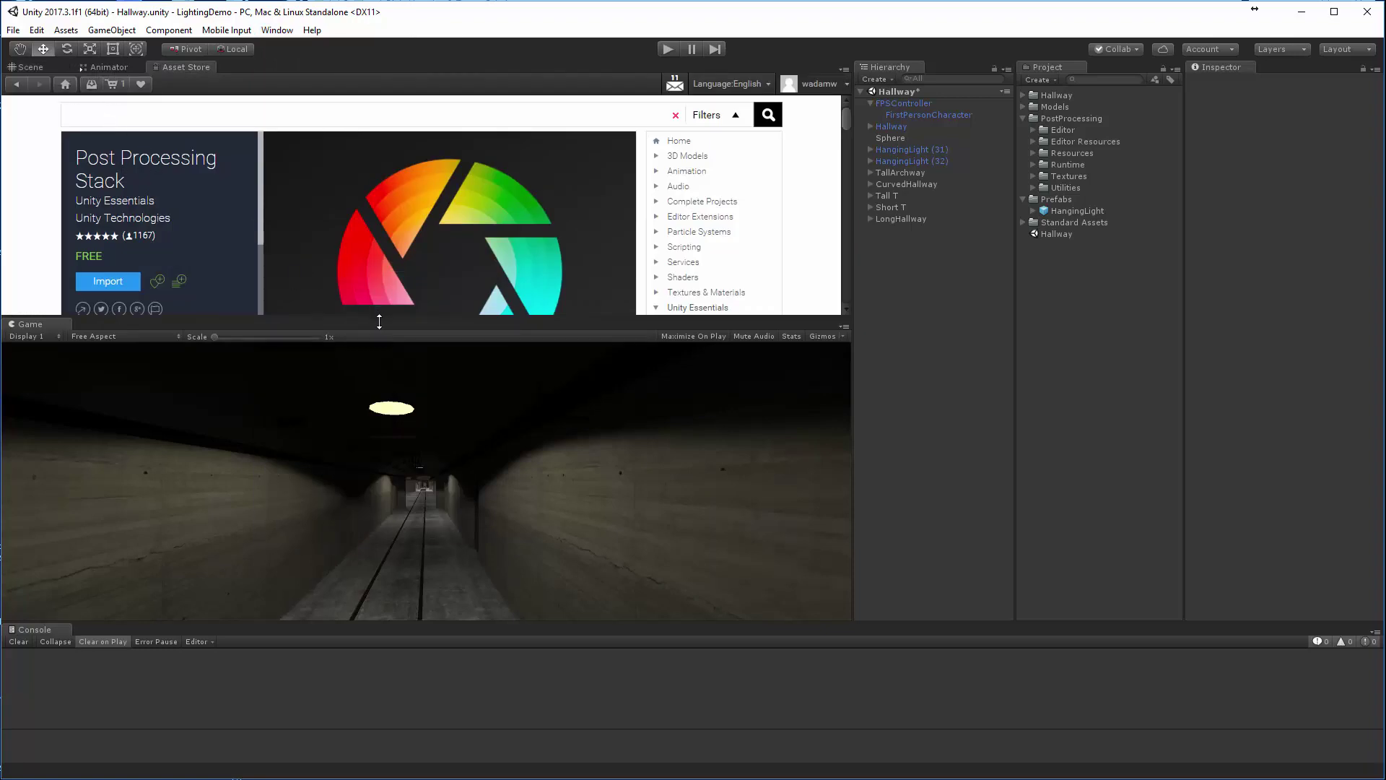
drag(379, 322, 357, 481)
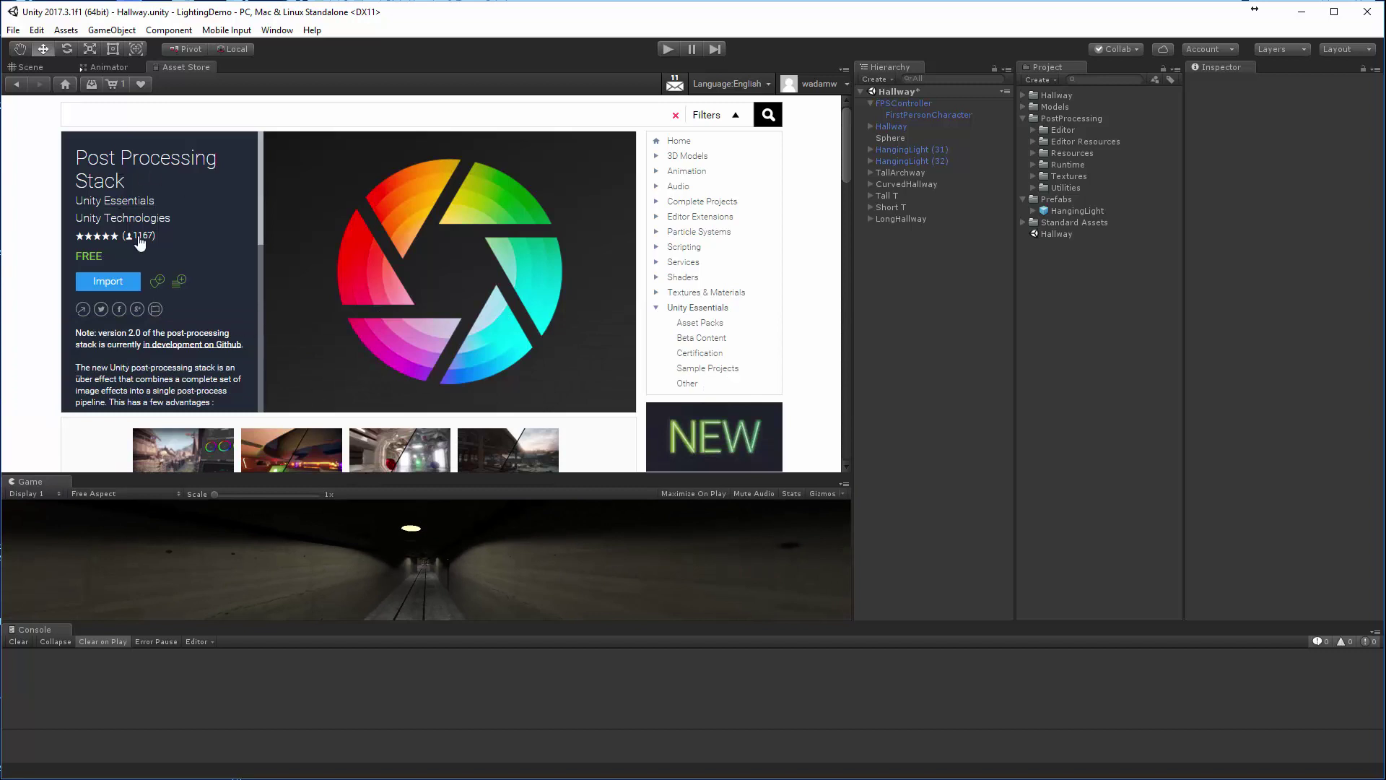
click(104, 284)
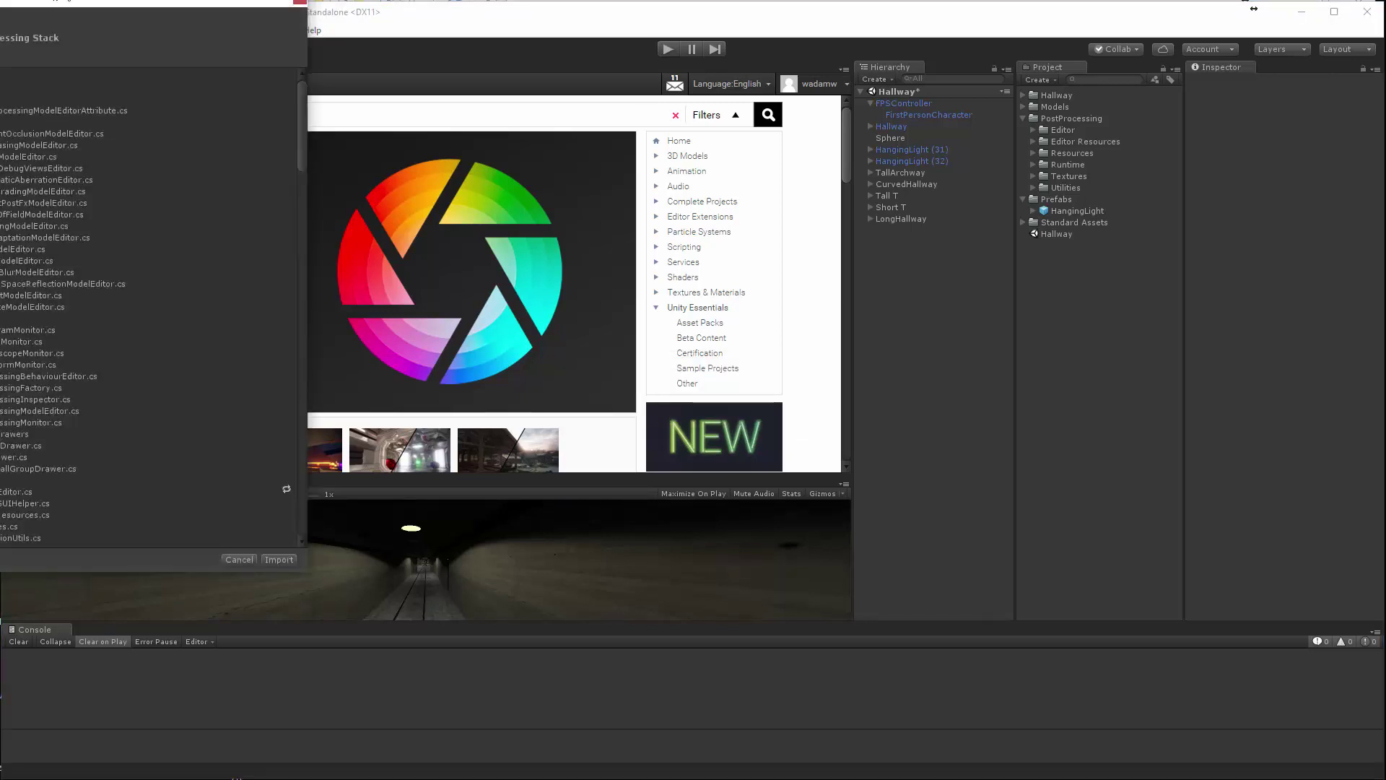
drag(78, 3, 422, 100)
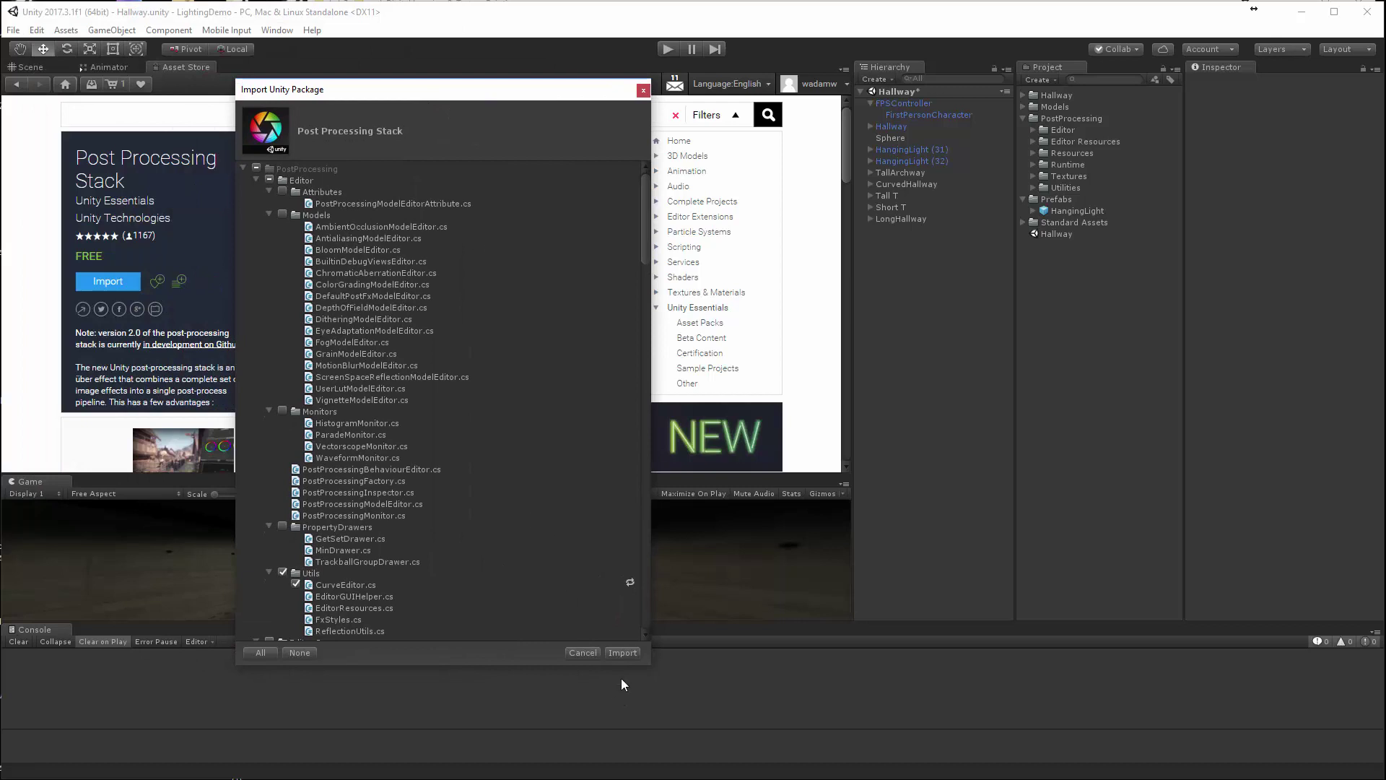
click(621, 653)
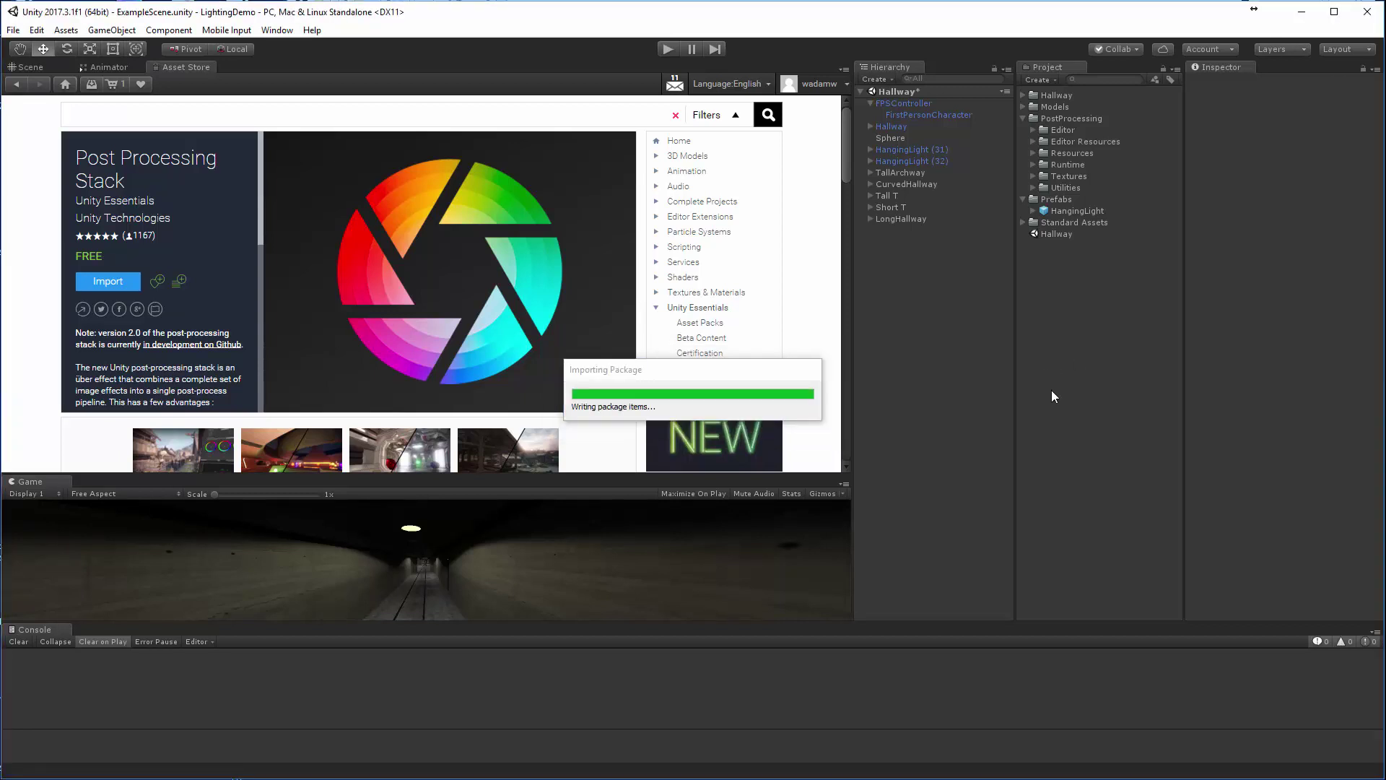
Step: Return to the scene view and create a post-processing profile named Test PPP in the project's root folder
click(21, 68)
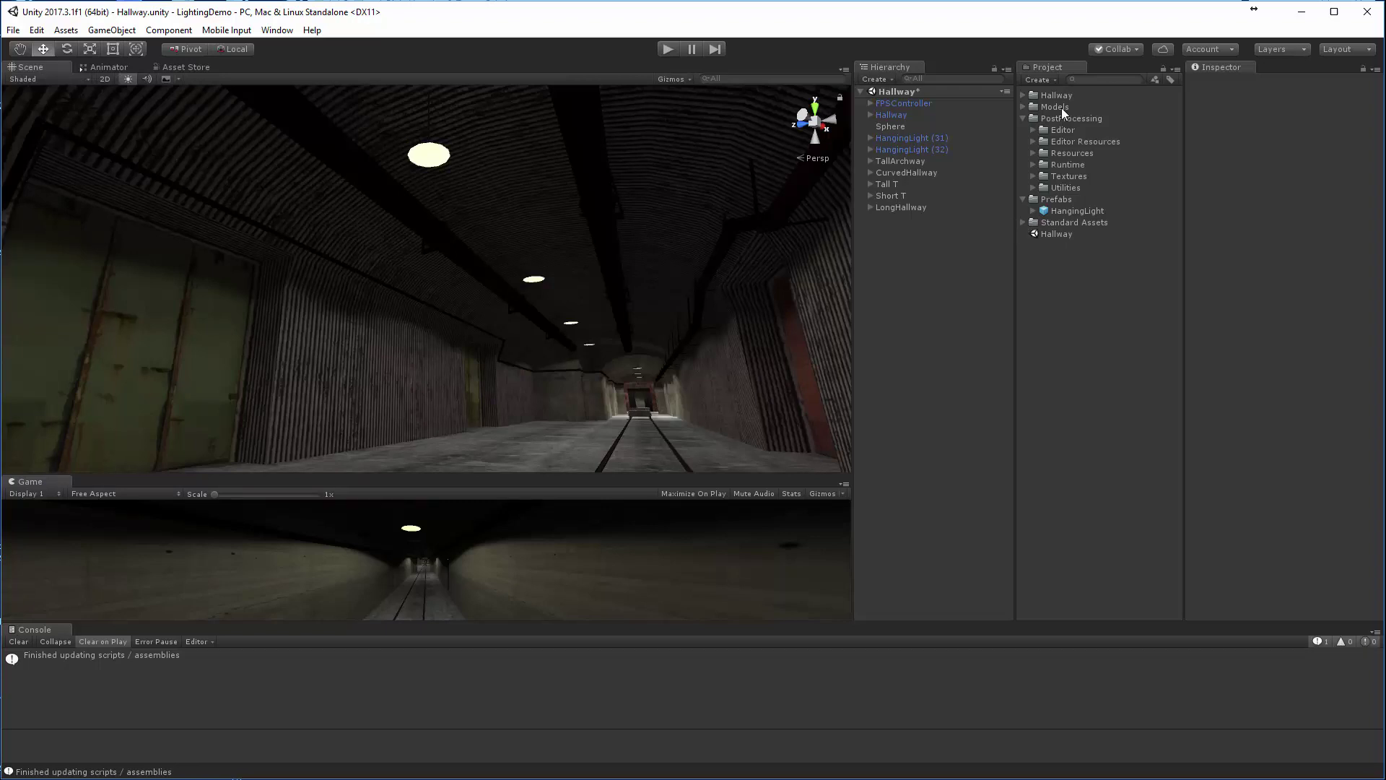
click(1022, 119)
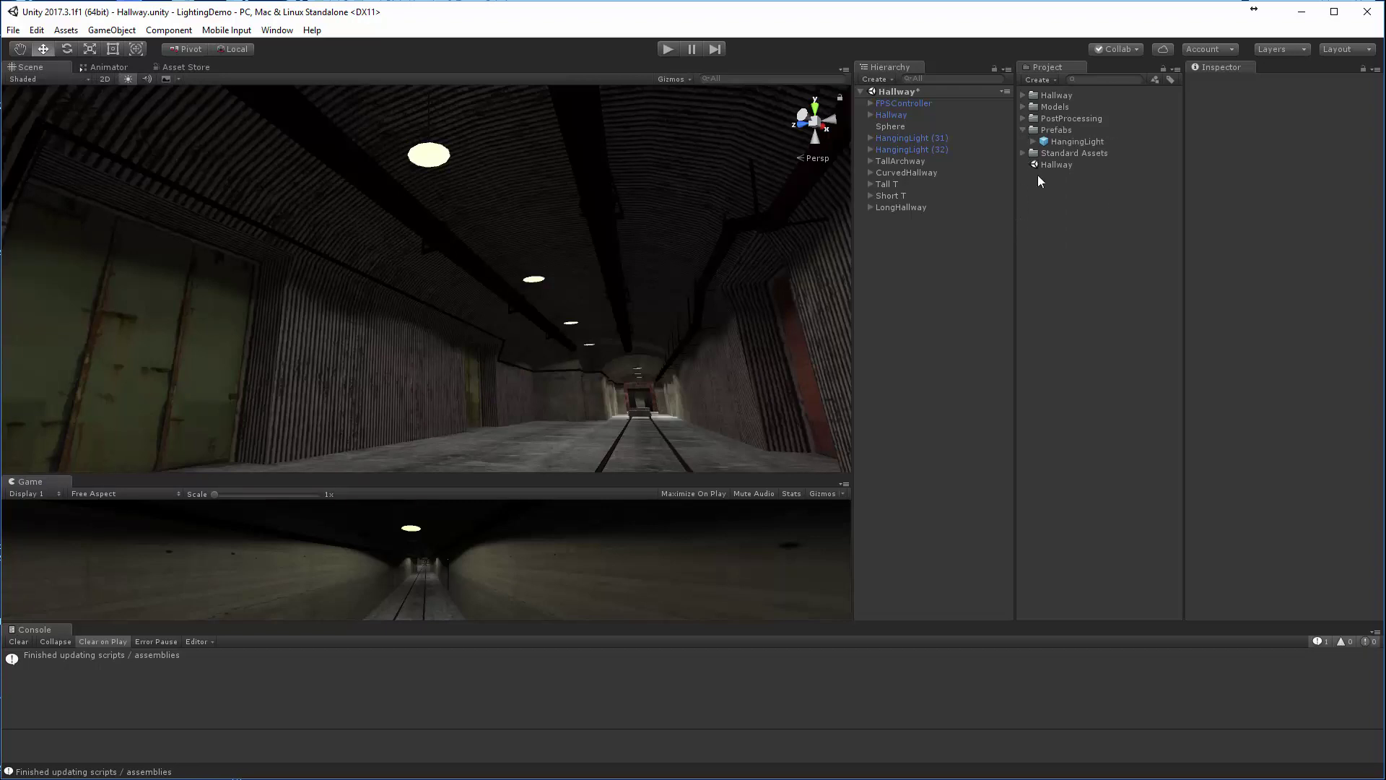
right_click(1057, 229)
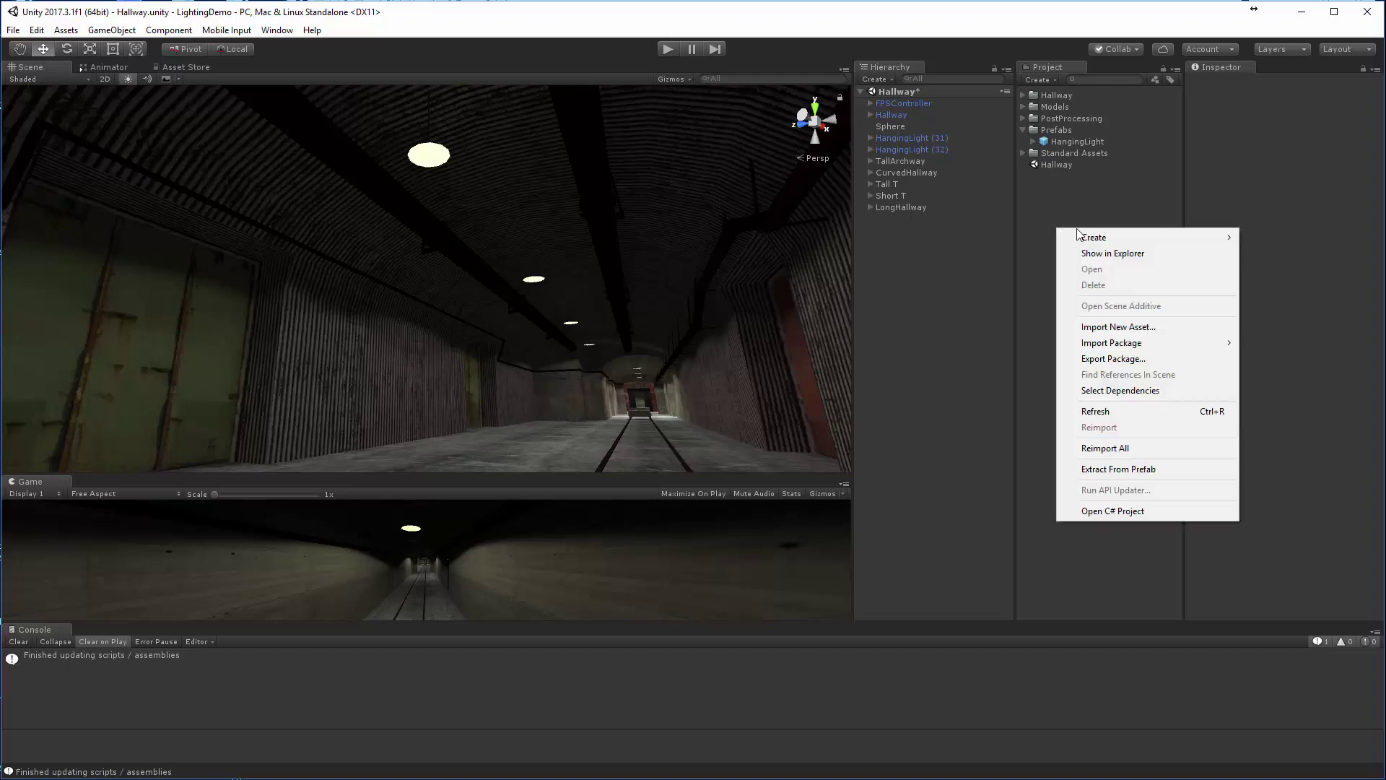
mouse_move(1093, 238)
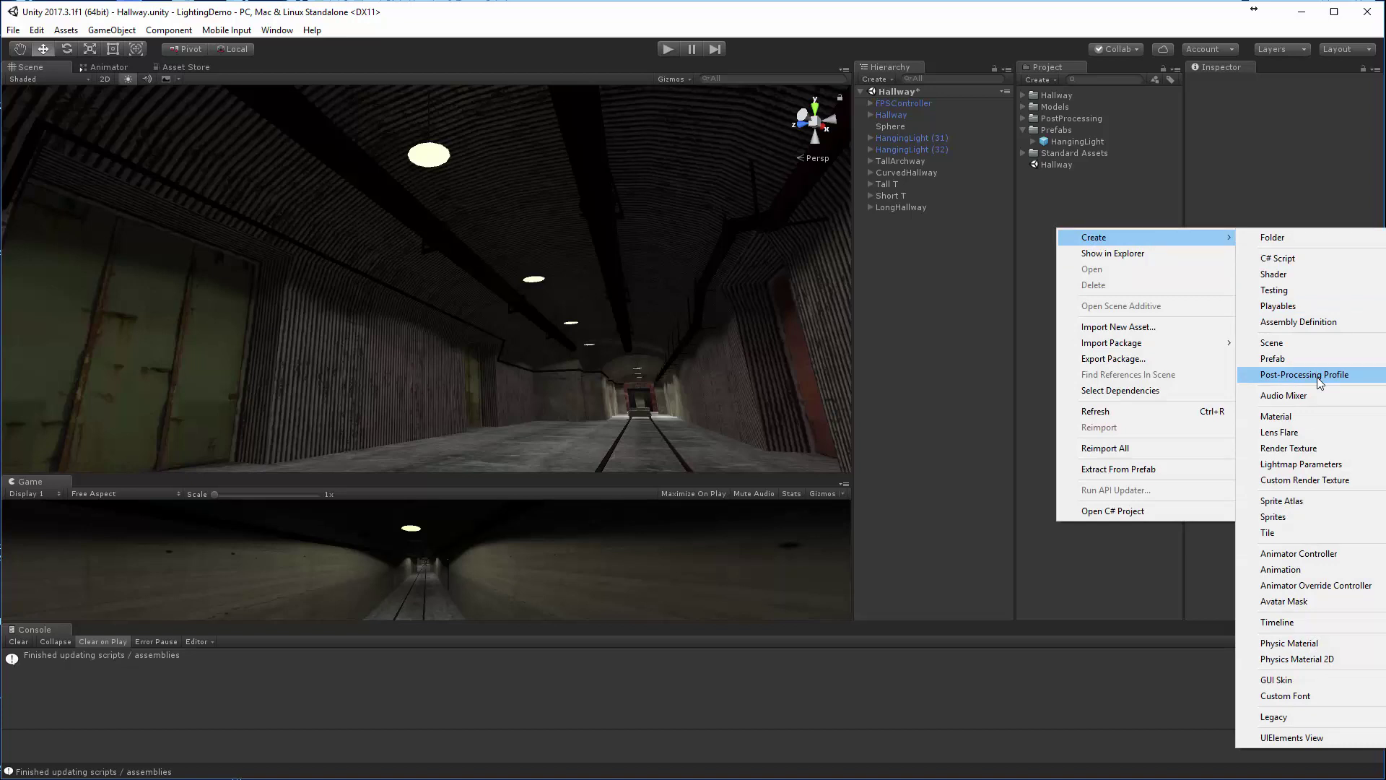
click(1317, 377)
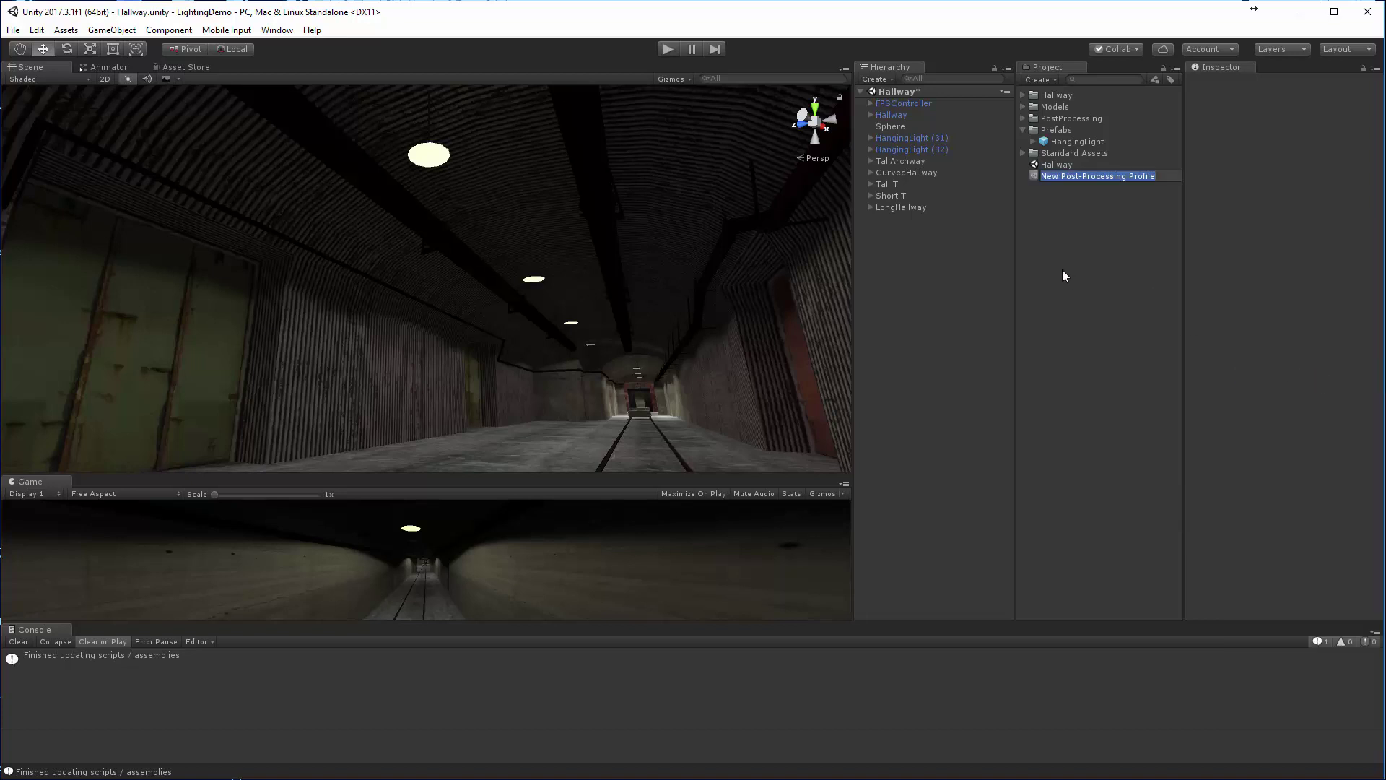
text(Test PPP)
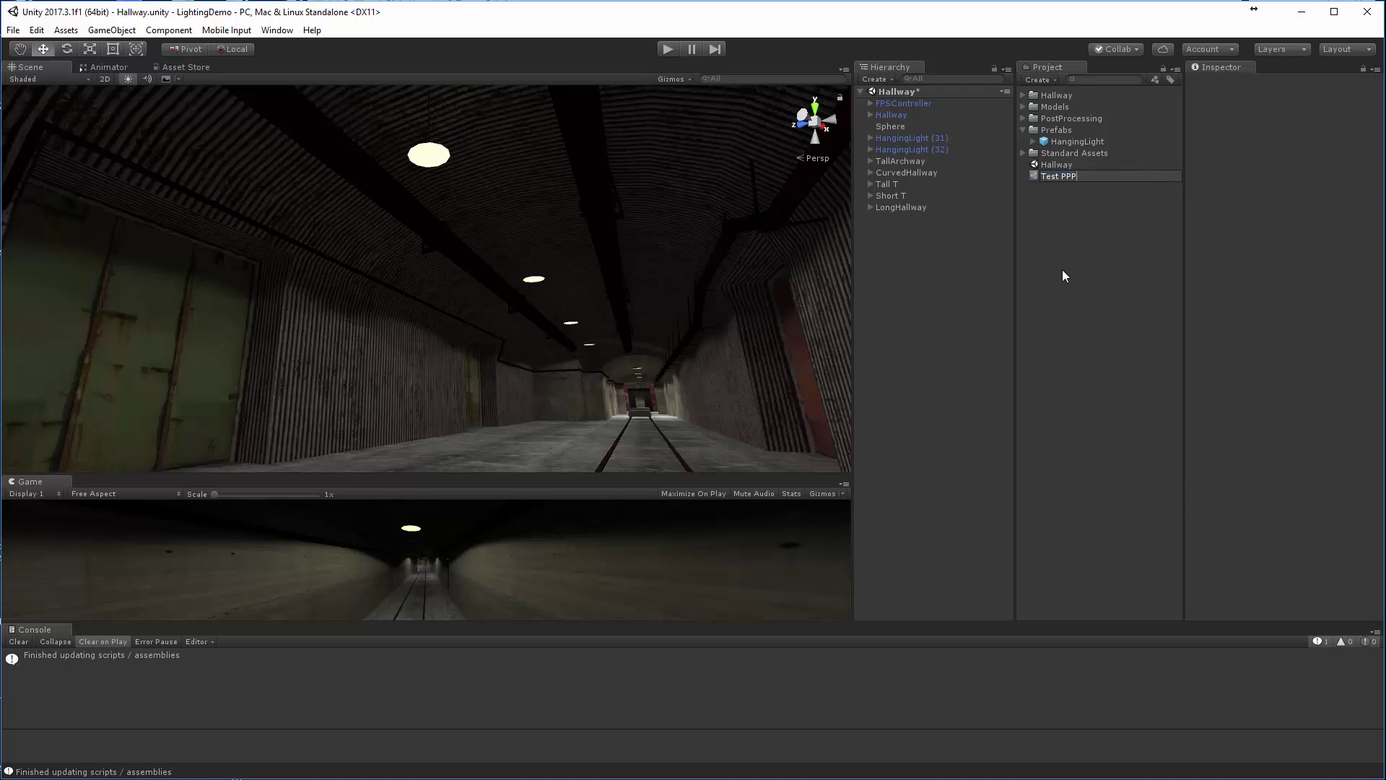
key(Return)
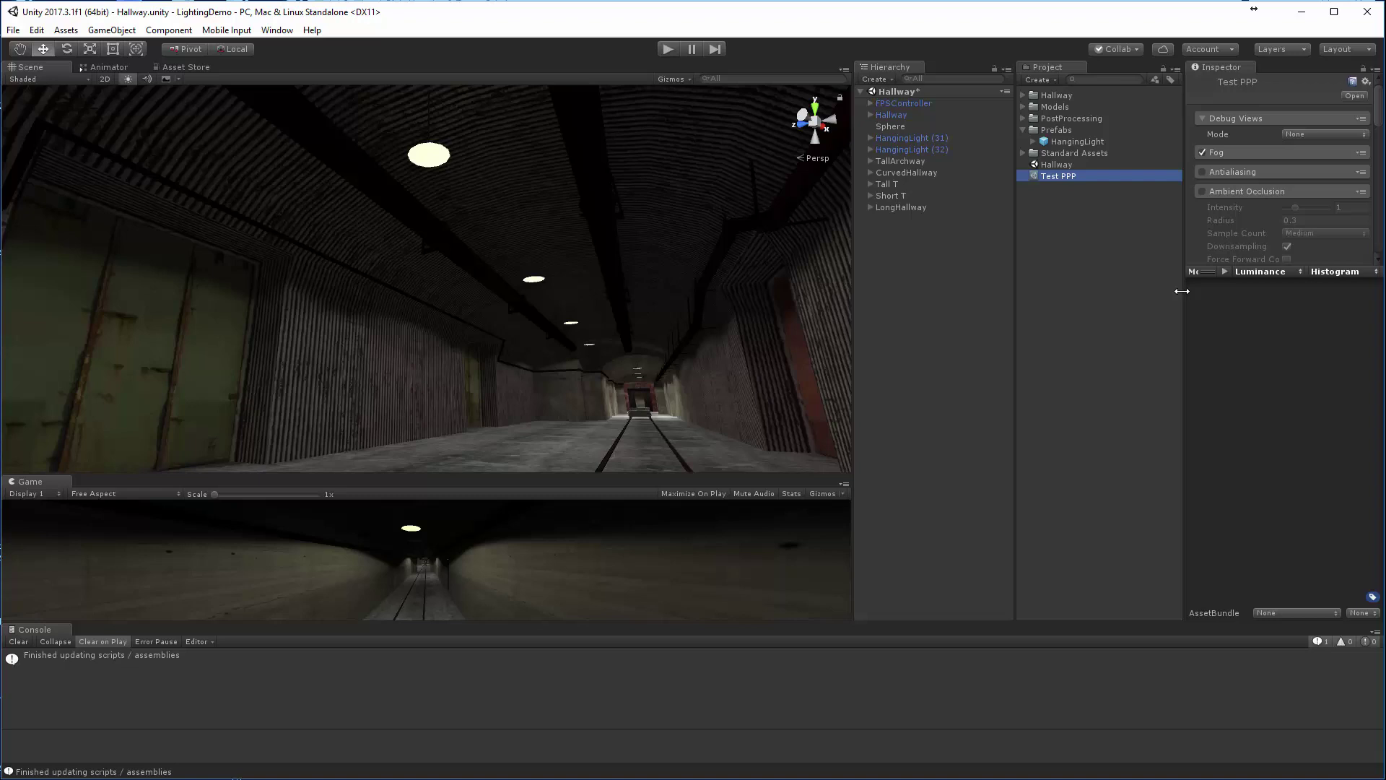
Step: Enlarge the Test PPP settings area and collapse the Ambient Occlusion, Depth Of Field, Eye Adaptation, Bloom, Chromatic Aberration and Vignette sections
drag(1185, 285, 1011, 278)
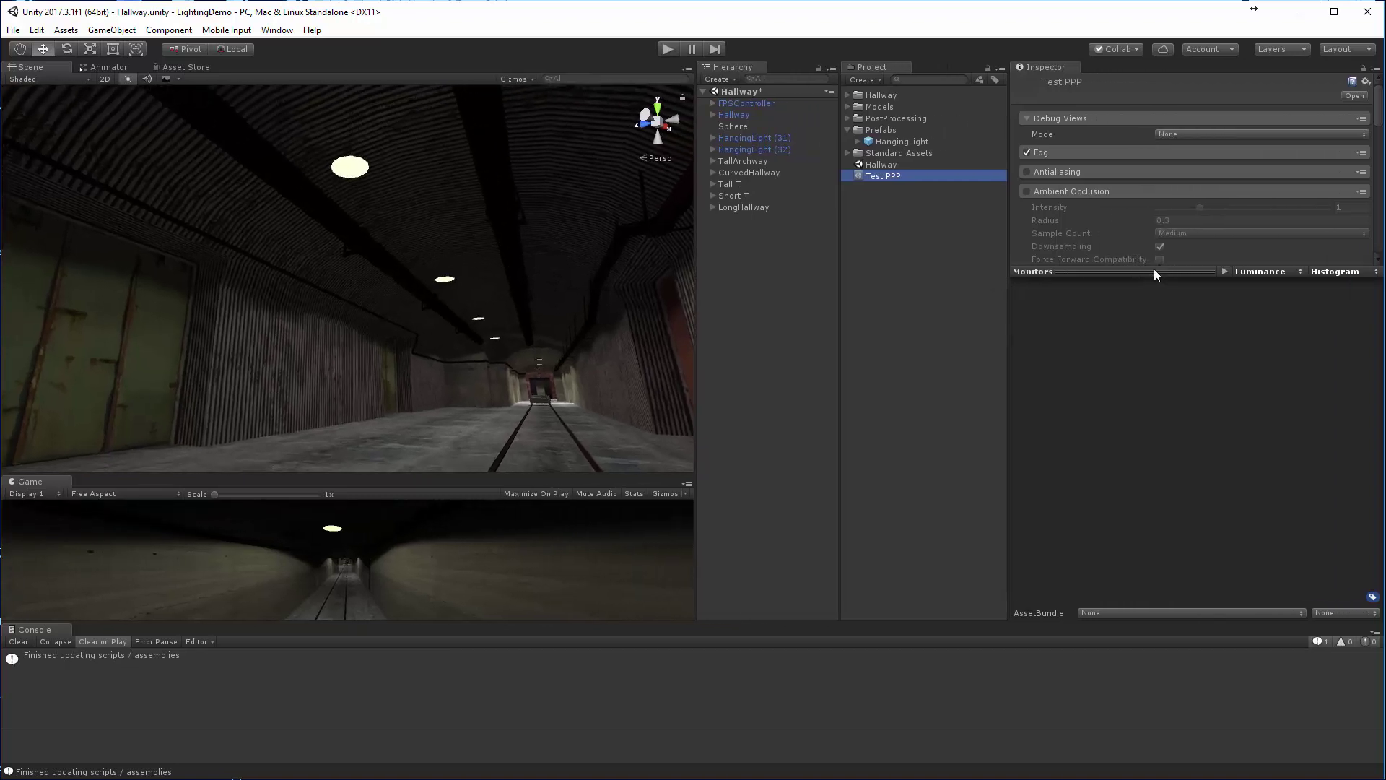
drag(1154, 272, 1153, 535)
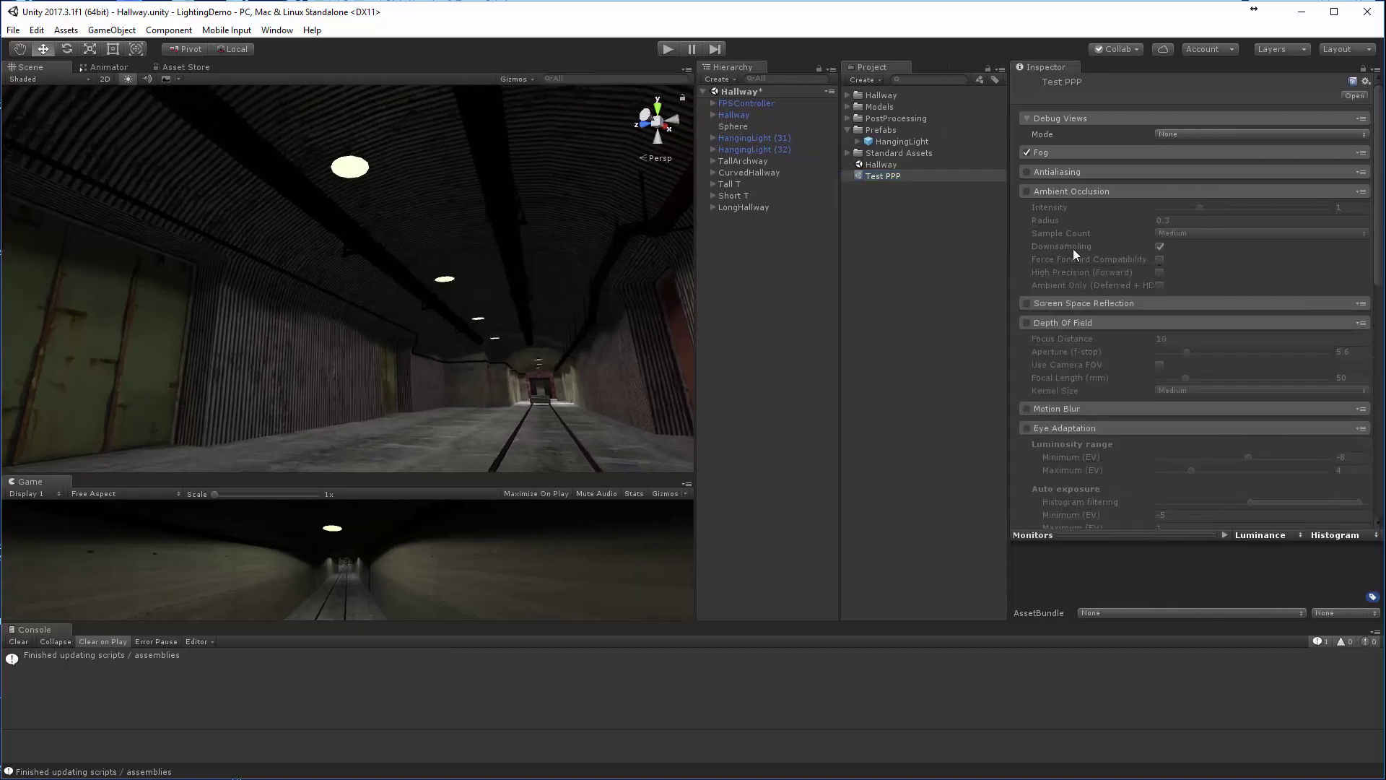
click(1060, 192)
click(1063, 229)
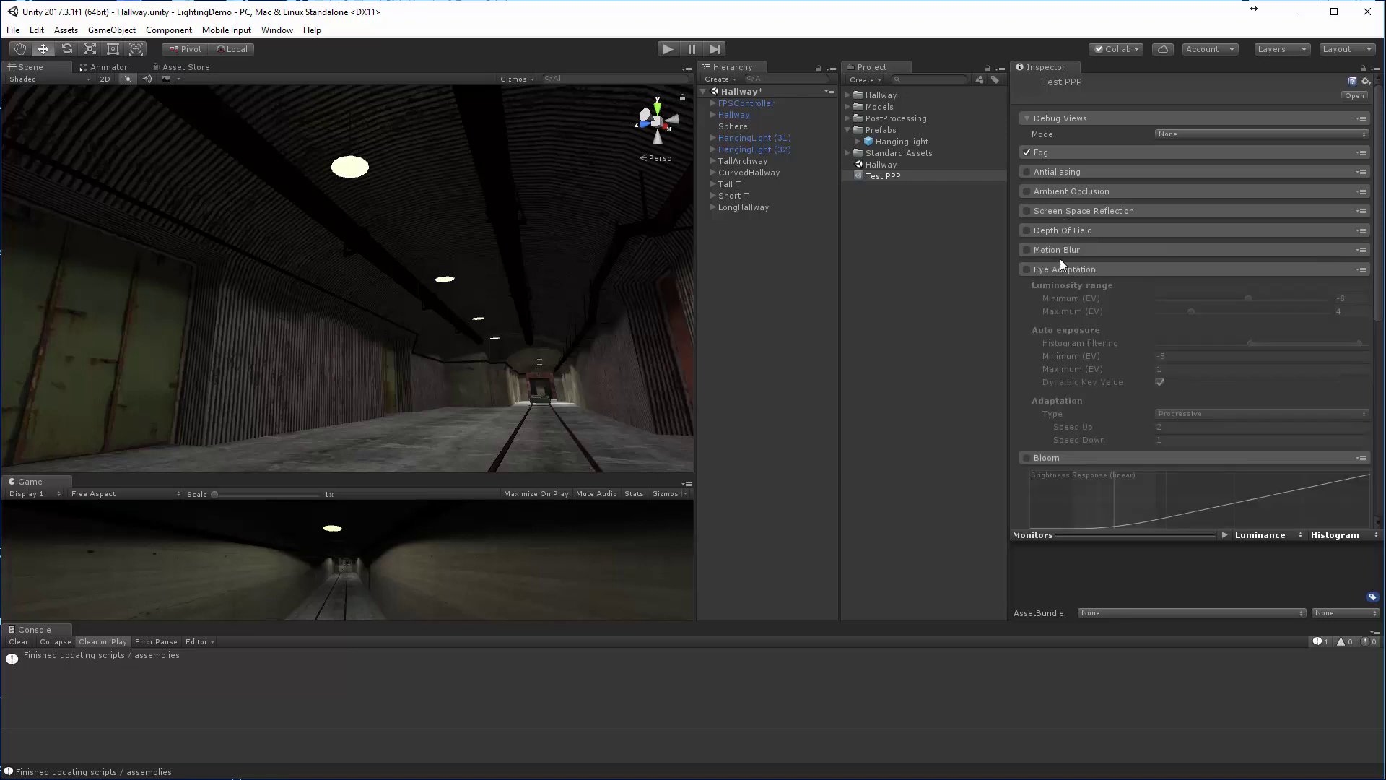
click(1059, 269)
click(1056, 288)
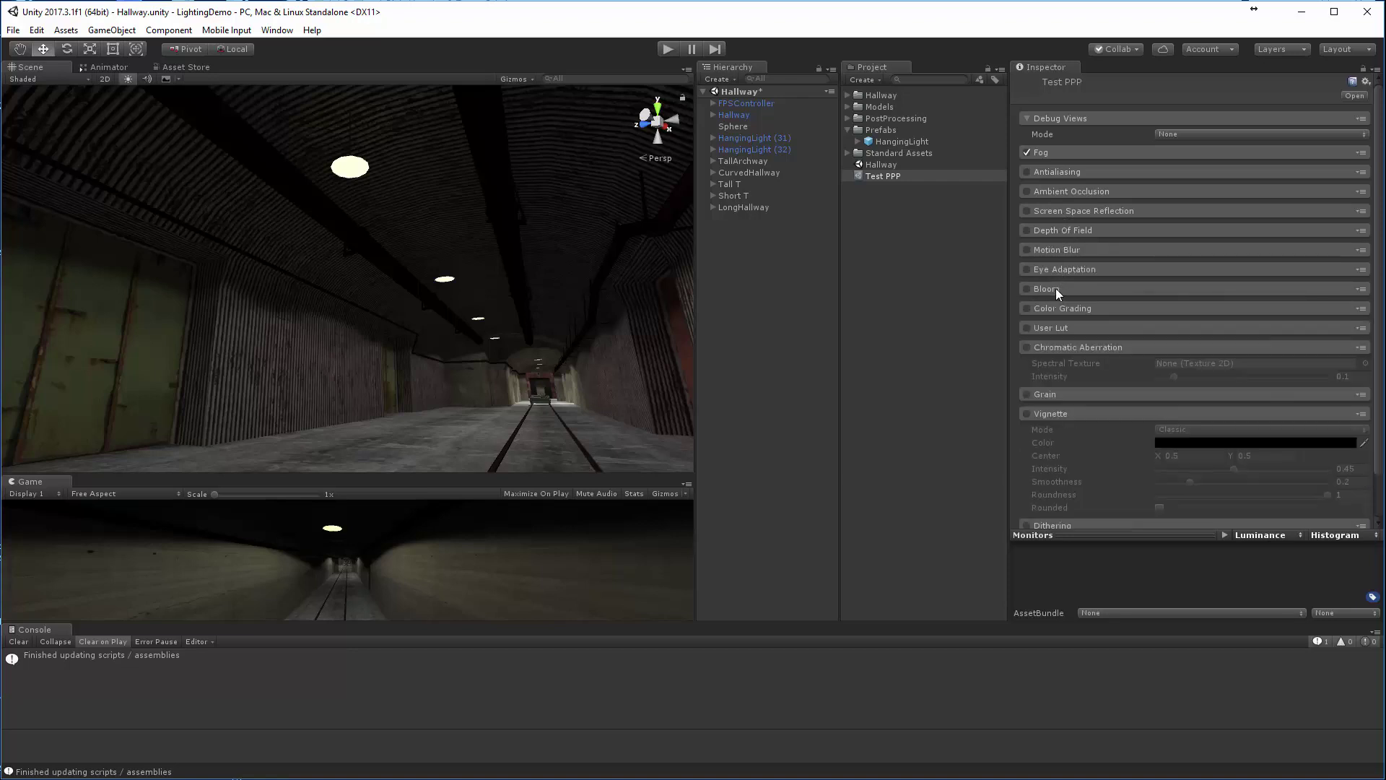
click(1065, 348)
click(1068, 387)
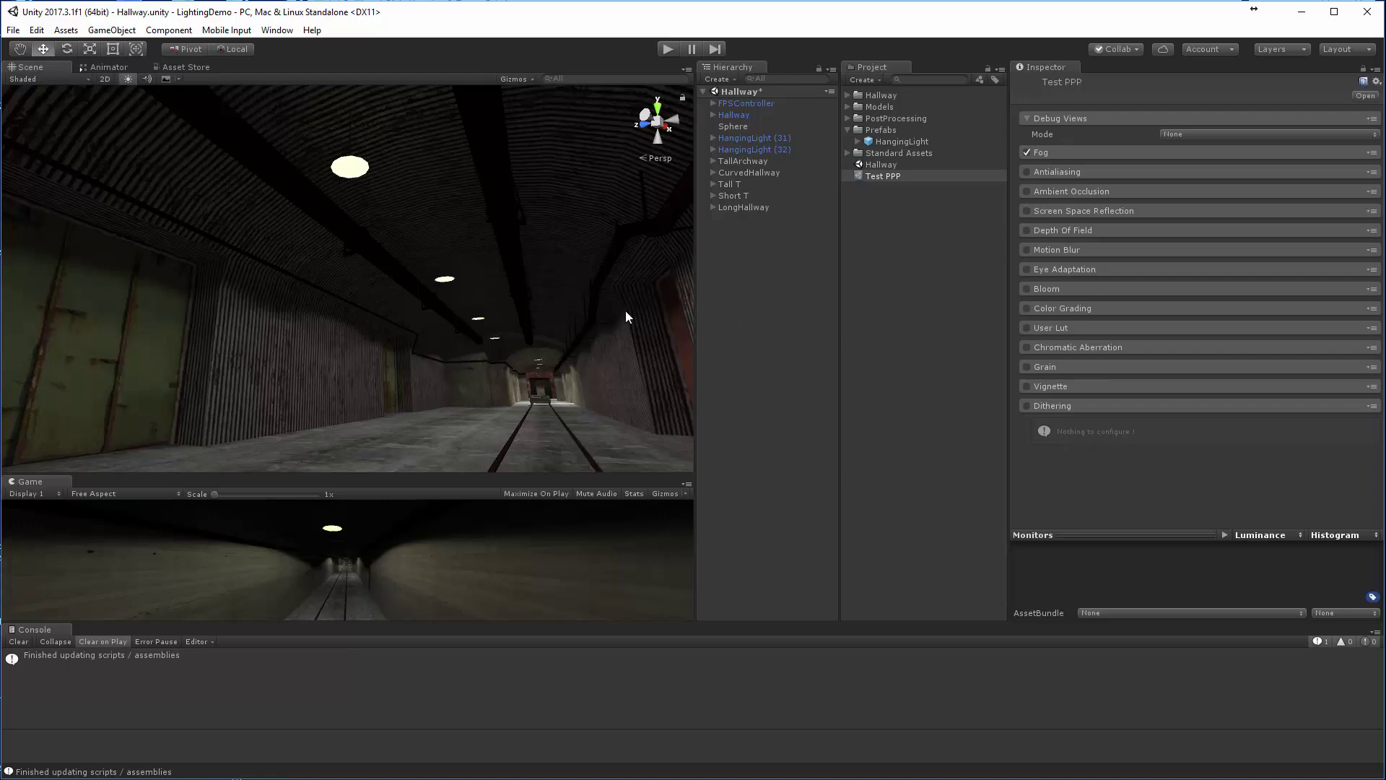
Step: Remove the existing Post Processing Behaviour component from FirstPersonCharacter under FPSController
click(712, 104)
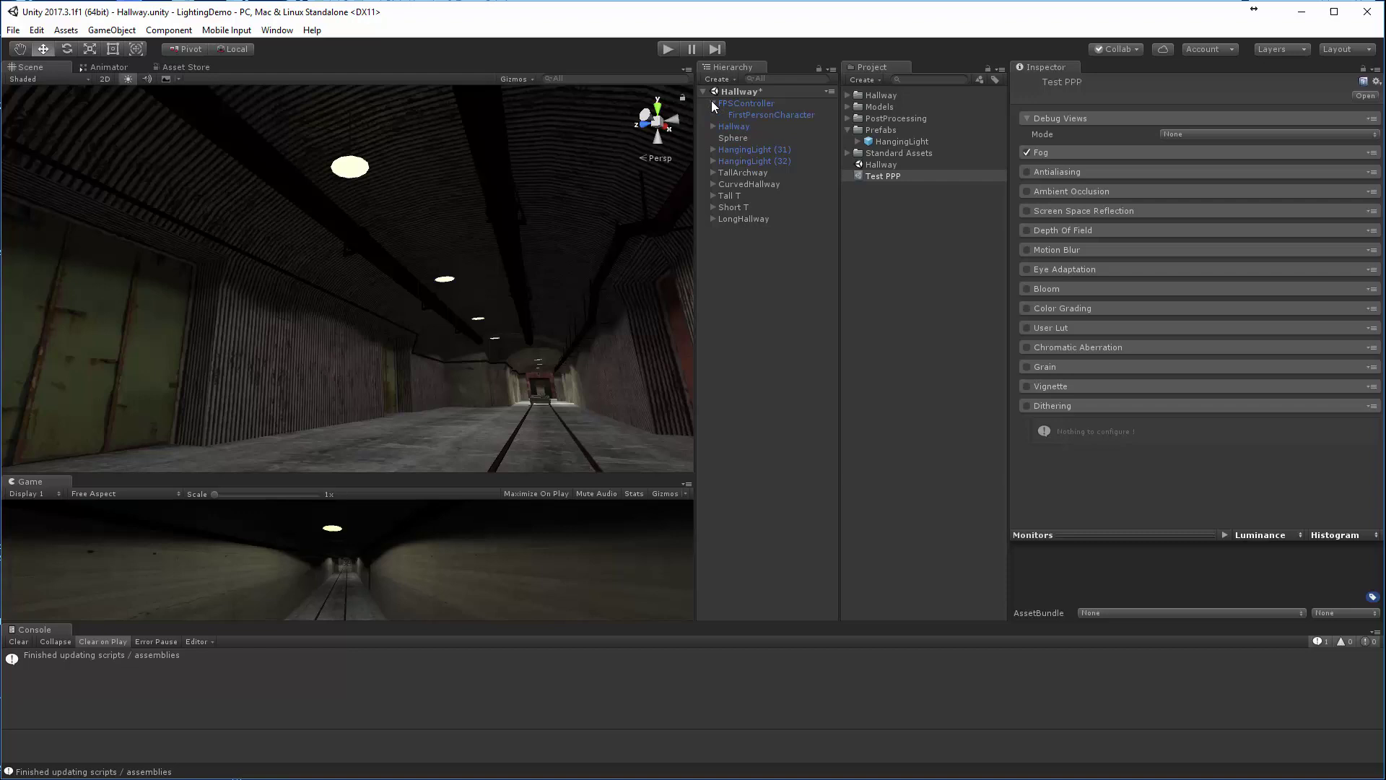
click(750, 114)
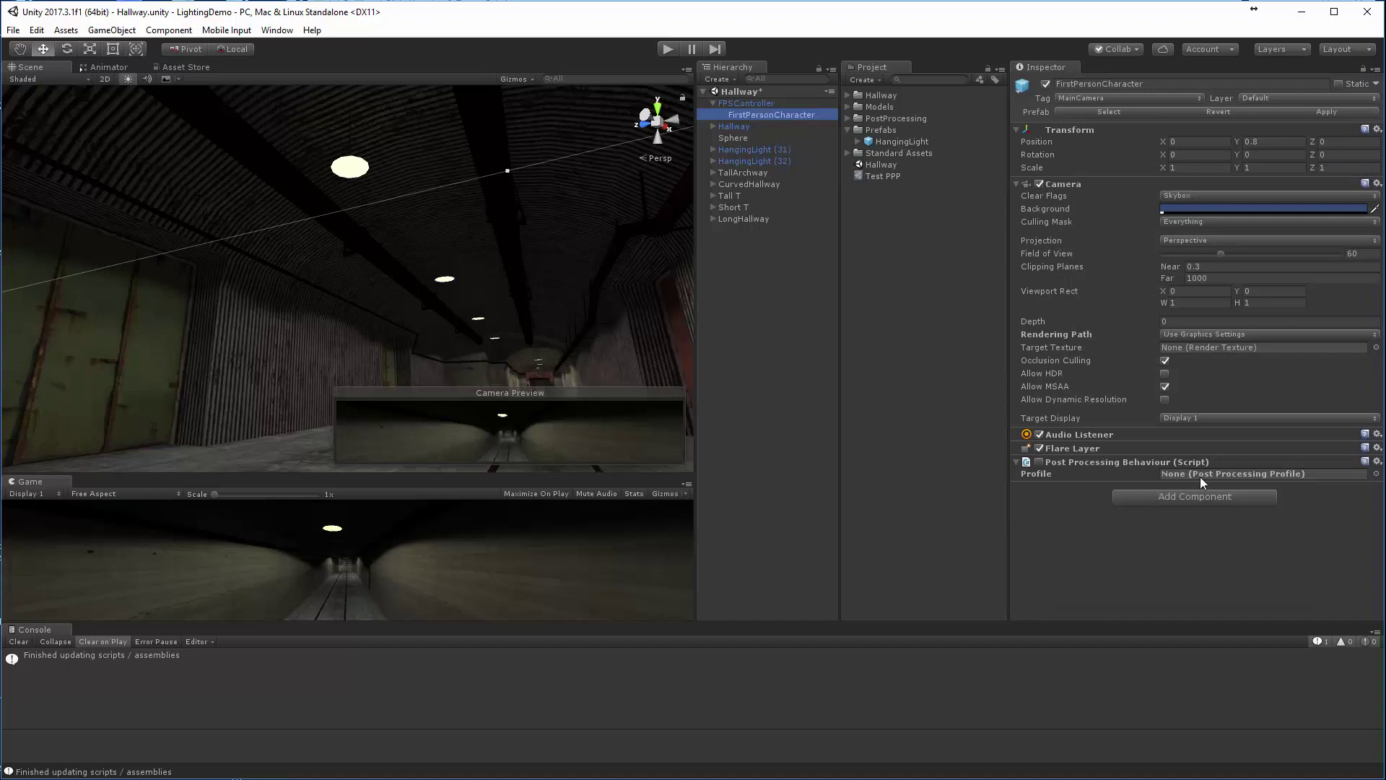
click(1376, 465)
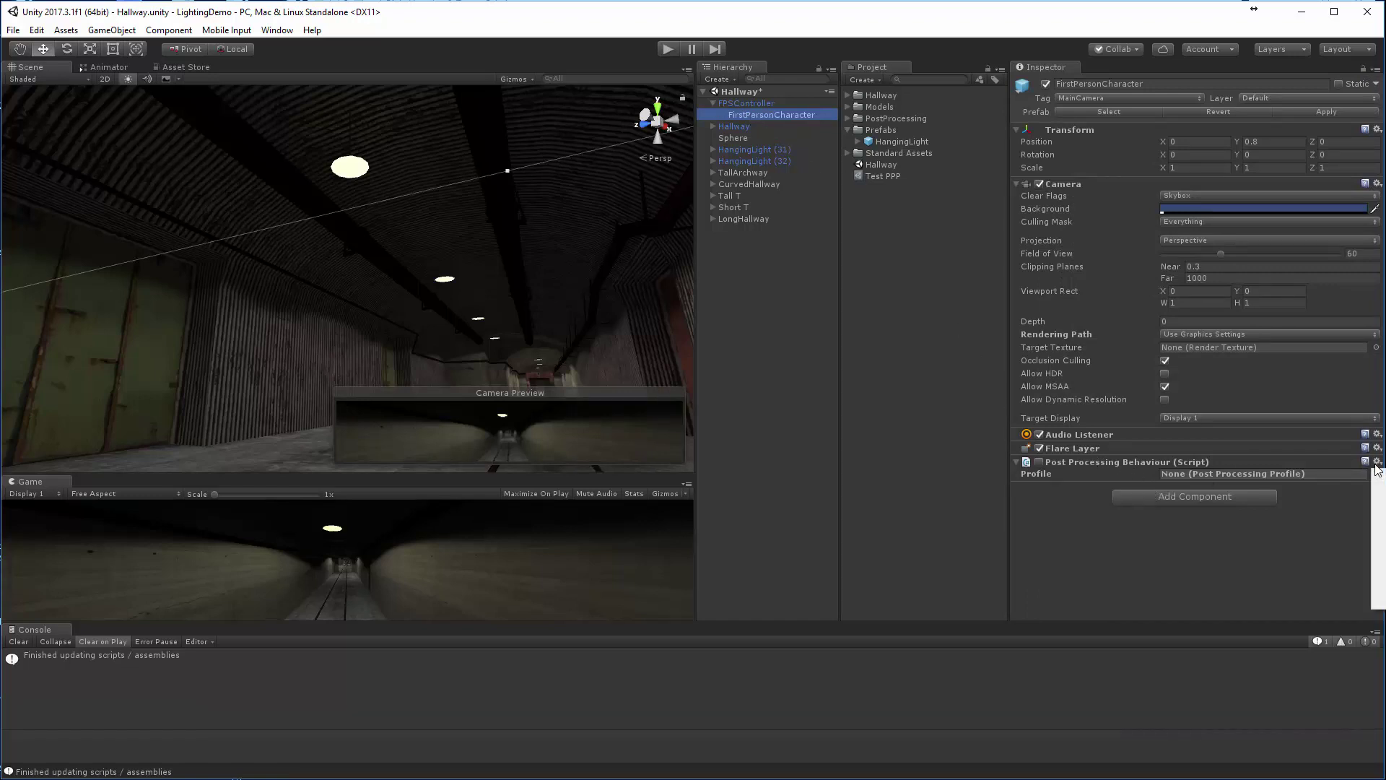
click(1379, 498)
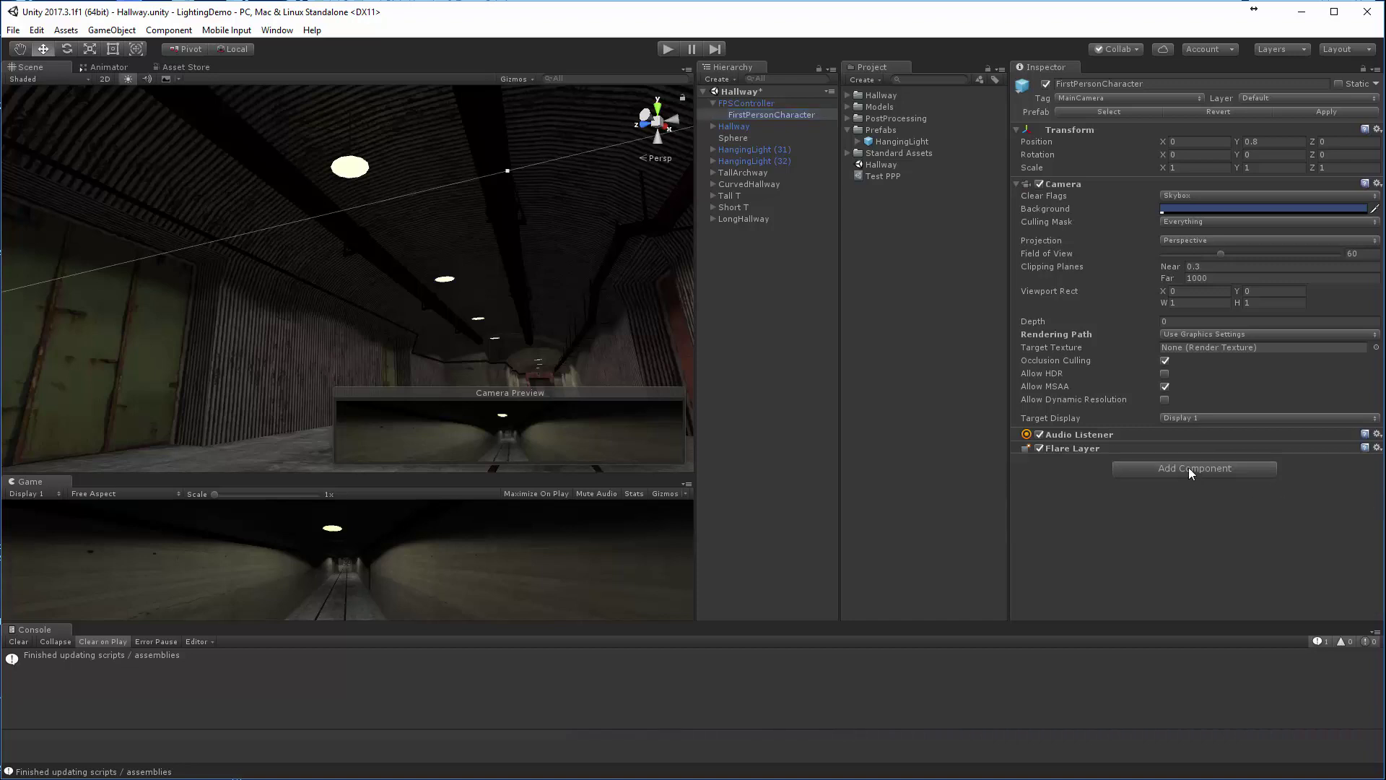
Step: Add a Post-Processing Behaviour component to FirstPersonCharacter and assign Test PPP as its profile
click(1185, 465)
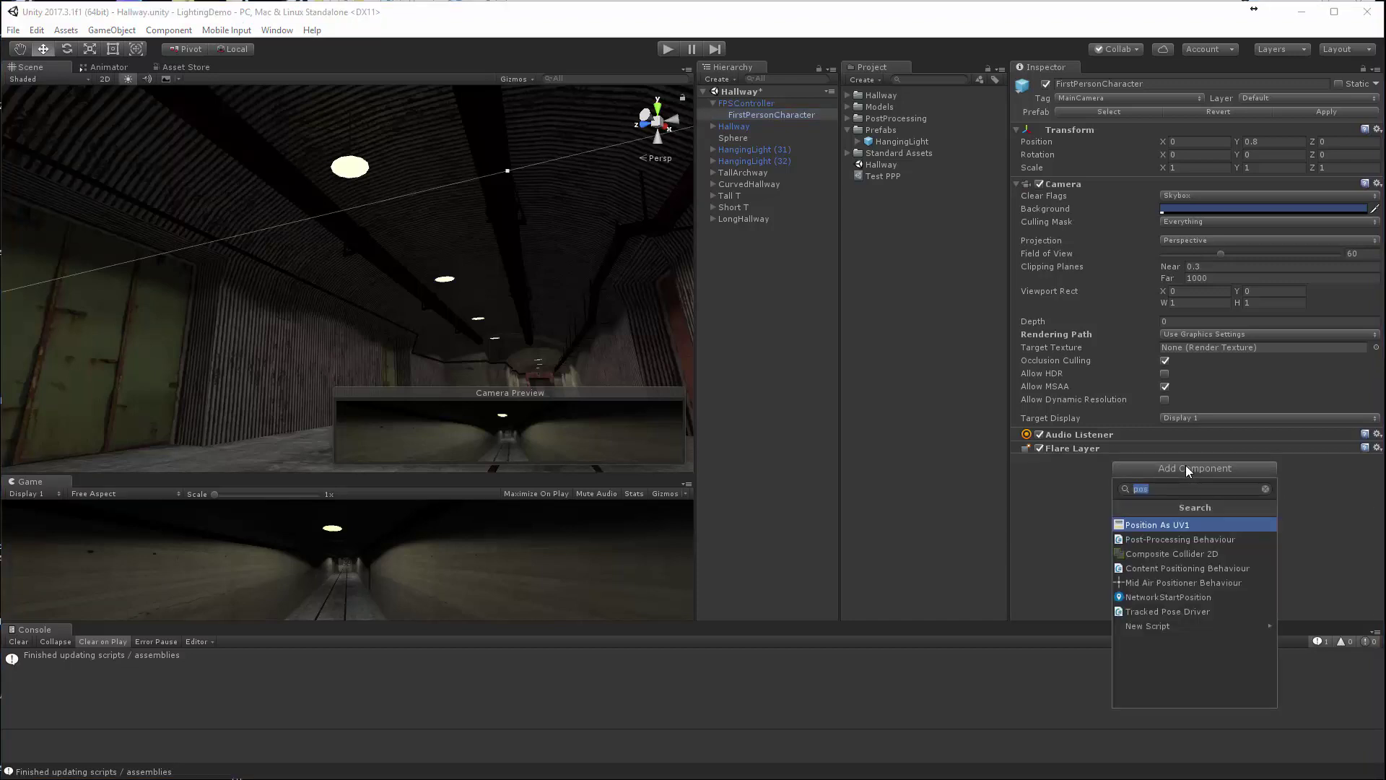
text(Pos)
click(1174, 541)
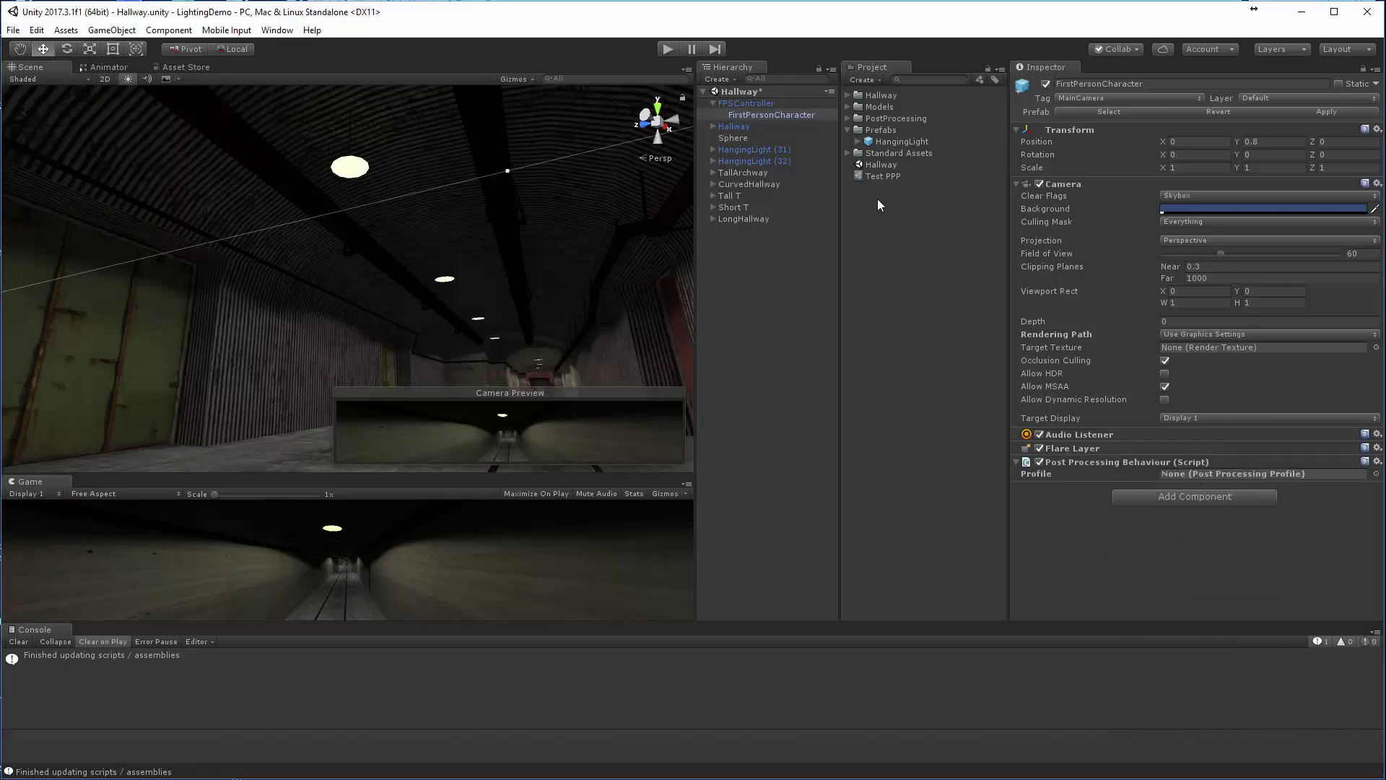
drag(875, 176, 1189, 478)
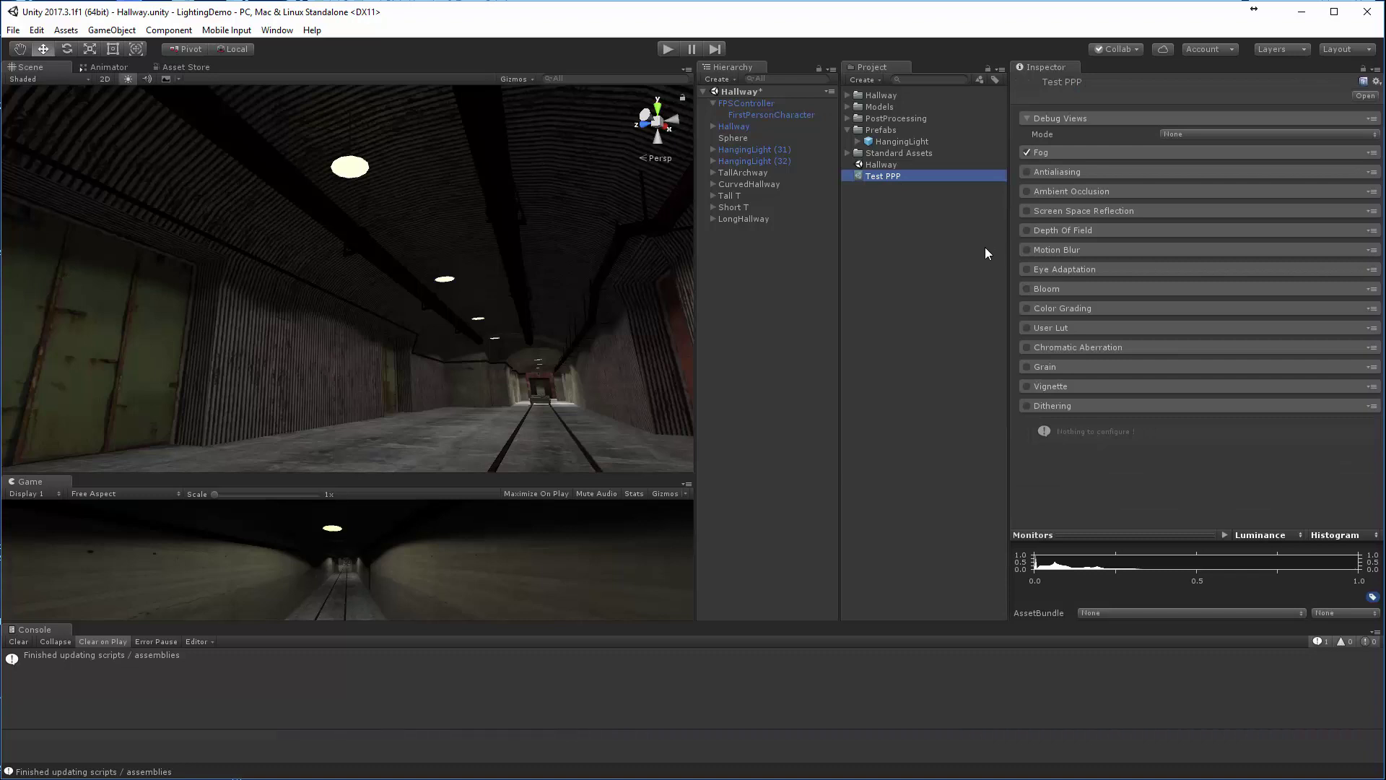
Step: Enable Ambient Occlusion in the Test PPP profile and compare the hallway with the effect off and on
click(1026, 192)
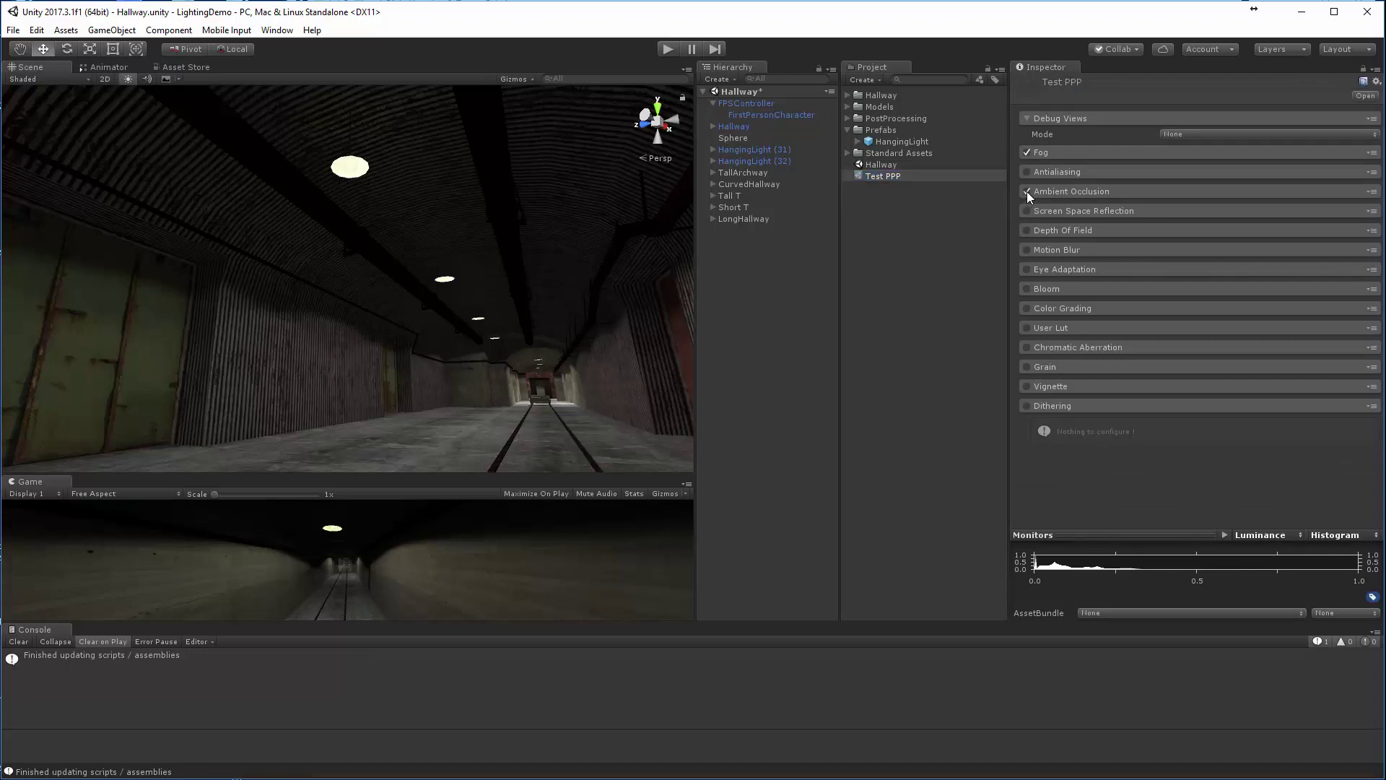
click(1058, 190)
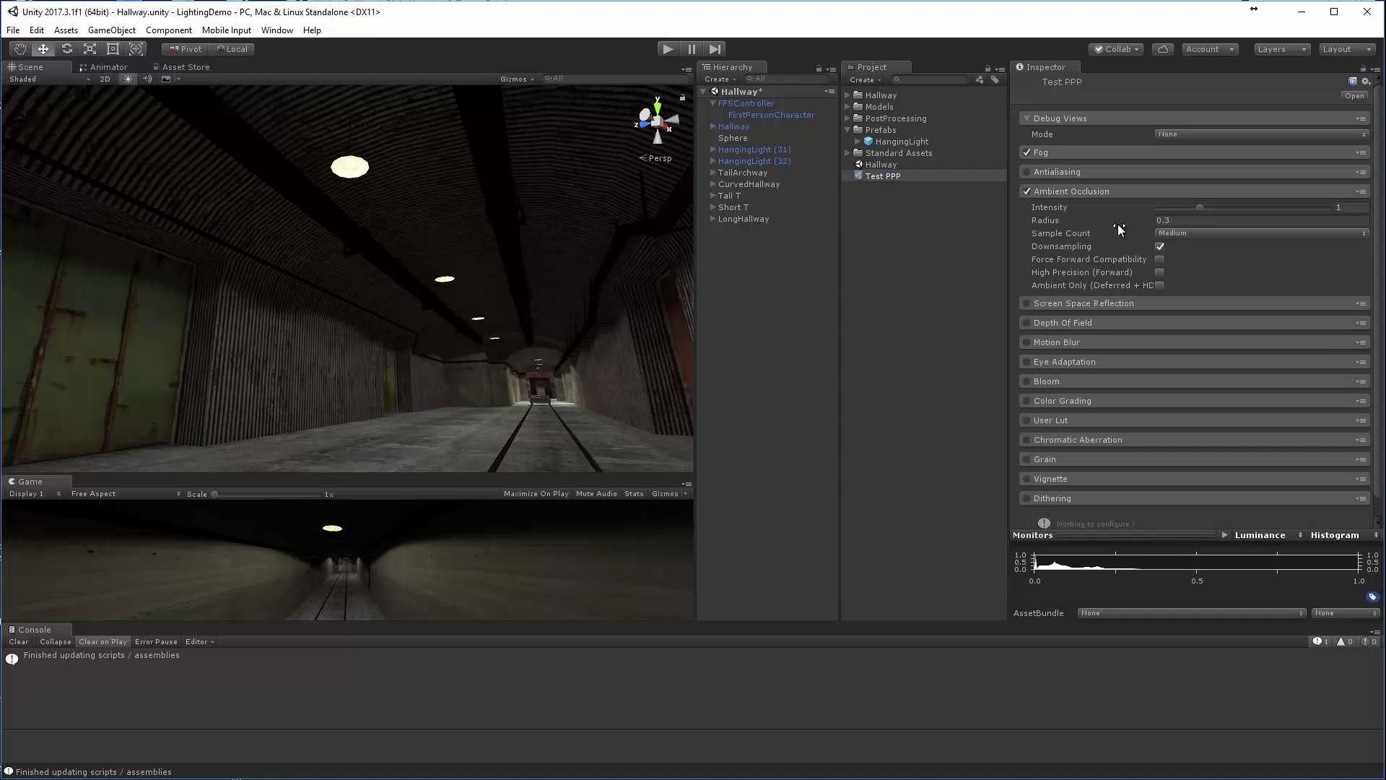
right_drag(483, 345, 540, 363)
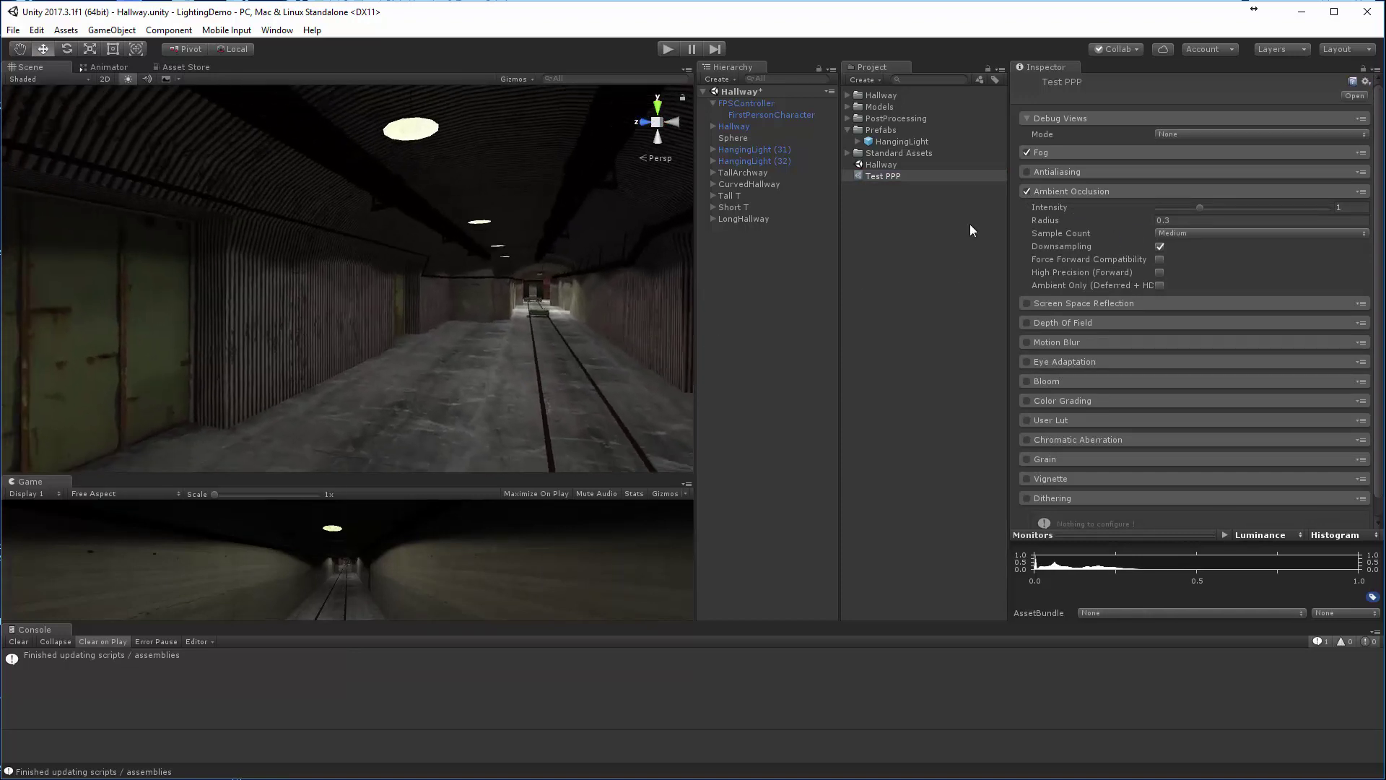
click(1028, 189)
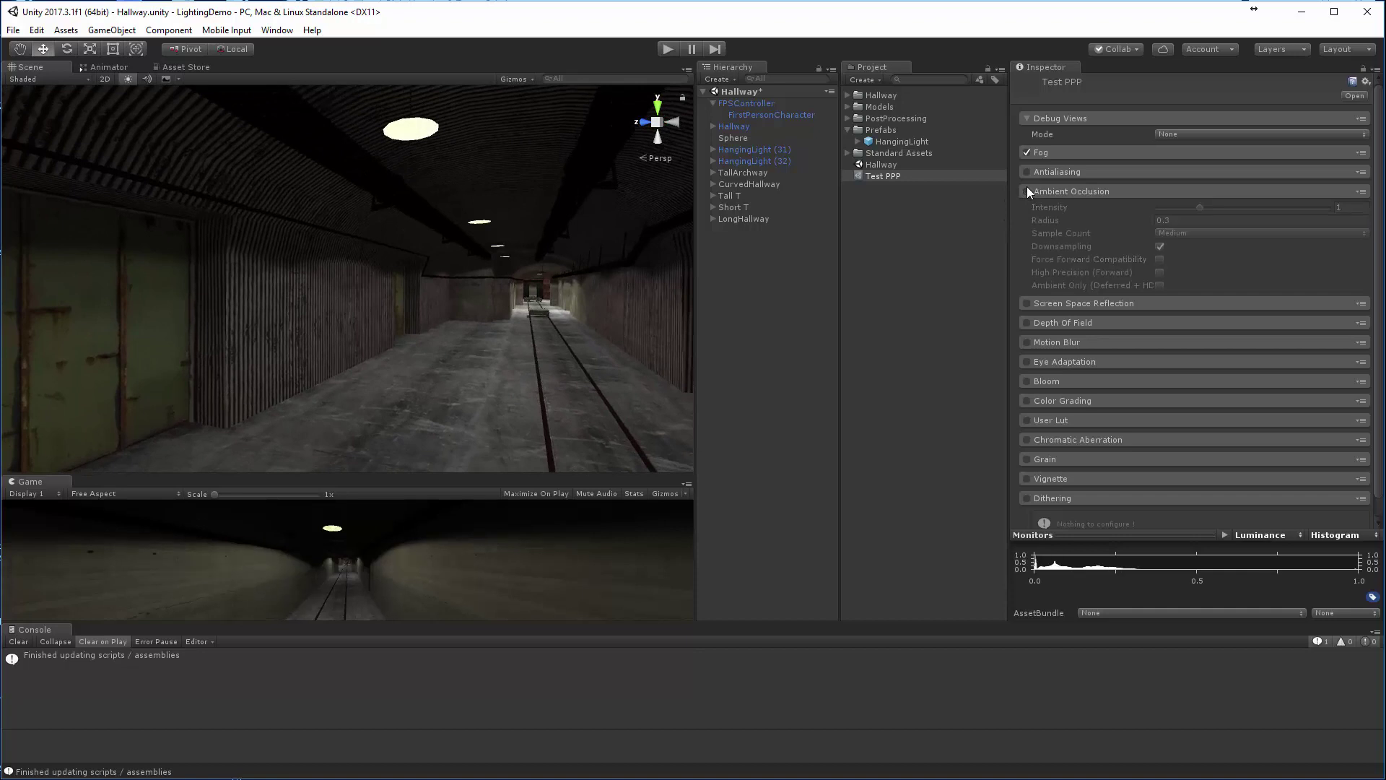
click(1026, 188)
click(1027, 187)
click(1027, 190)
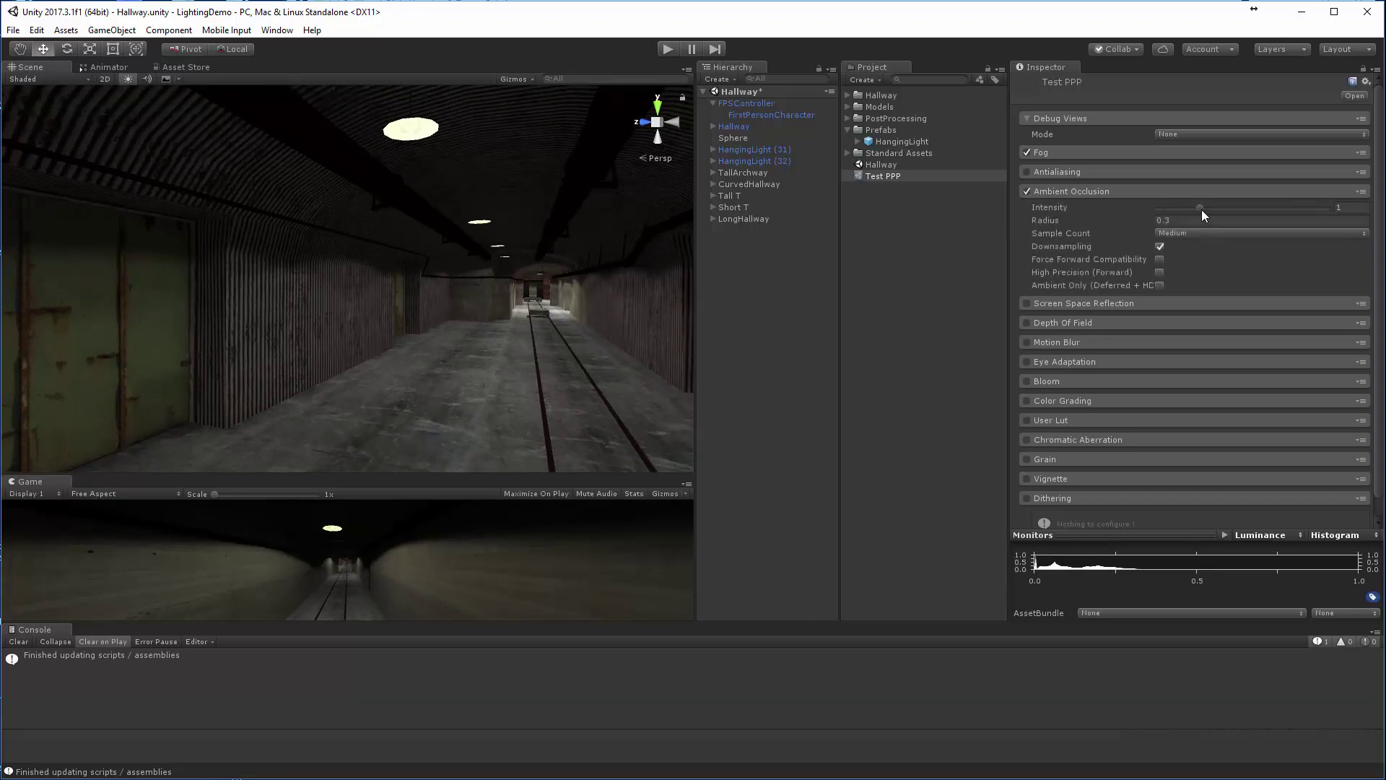
Step: Set the Ambient Occlusion intensity to 4 and its radius to 0.58
drag(1201, 210, 1382, 203)
mouse_move(1056, 221)
mouse_down()
mouse_move(1084, 218)
mouse_move(1068, 221)
mouse_up()
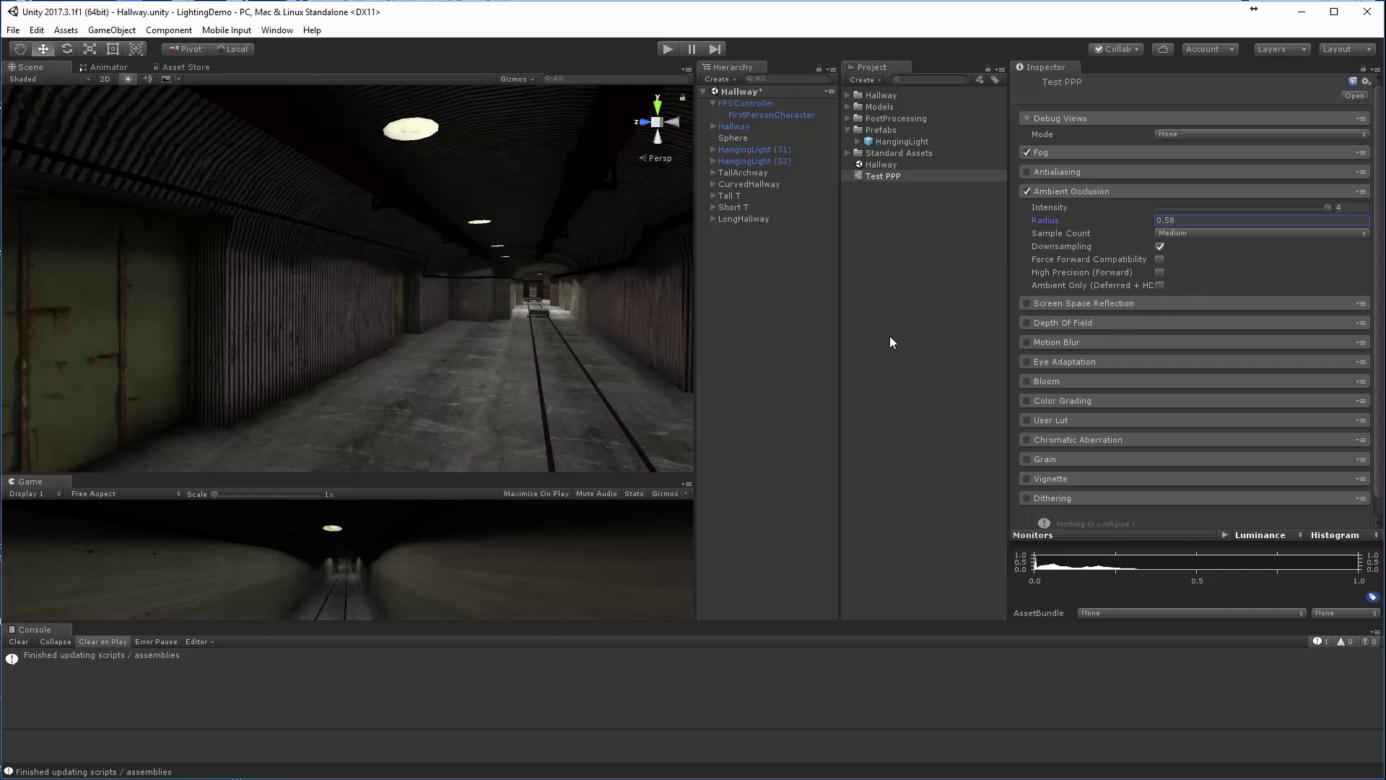
Step: Enable Bloom in the Test PPP profile and set its gamma threshold to 0.64
click(1026, 381)
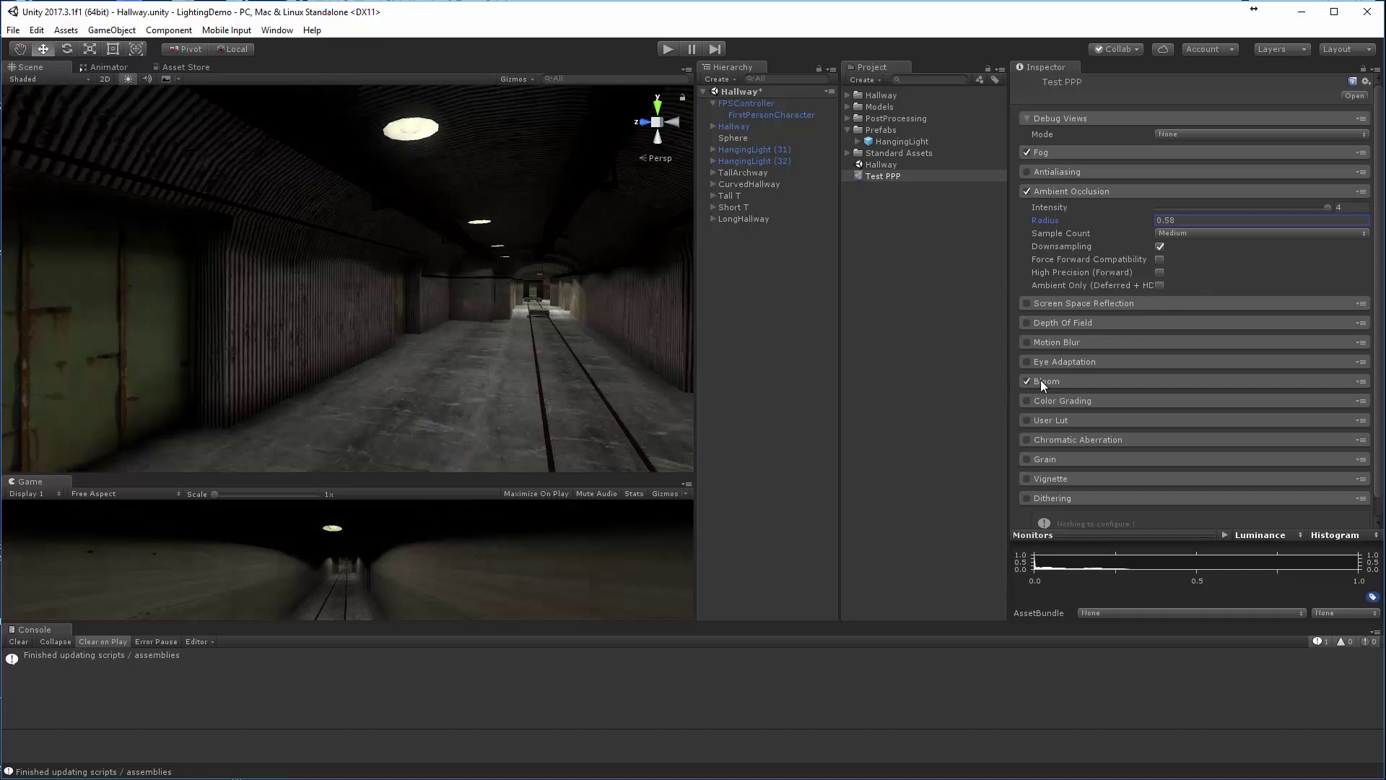
click(1041, 380)
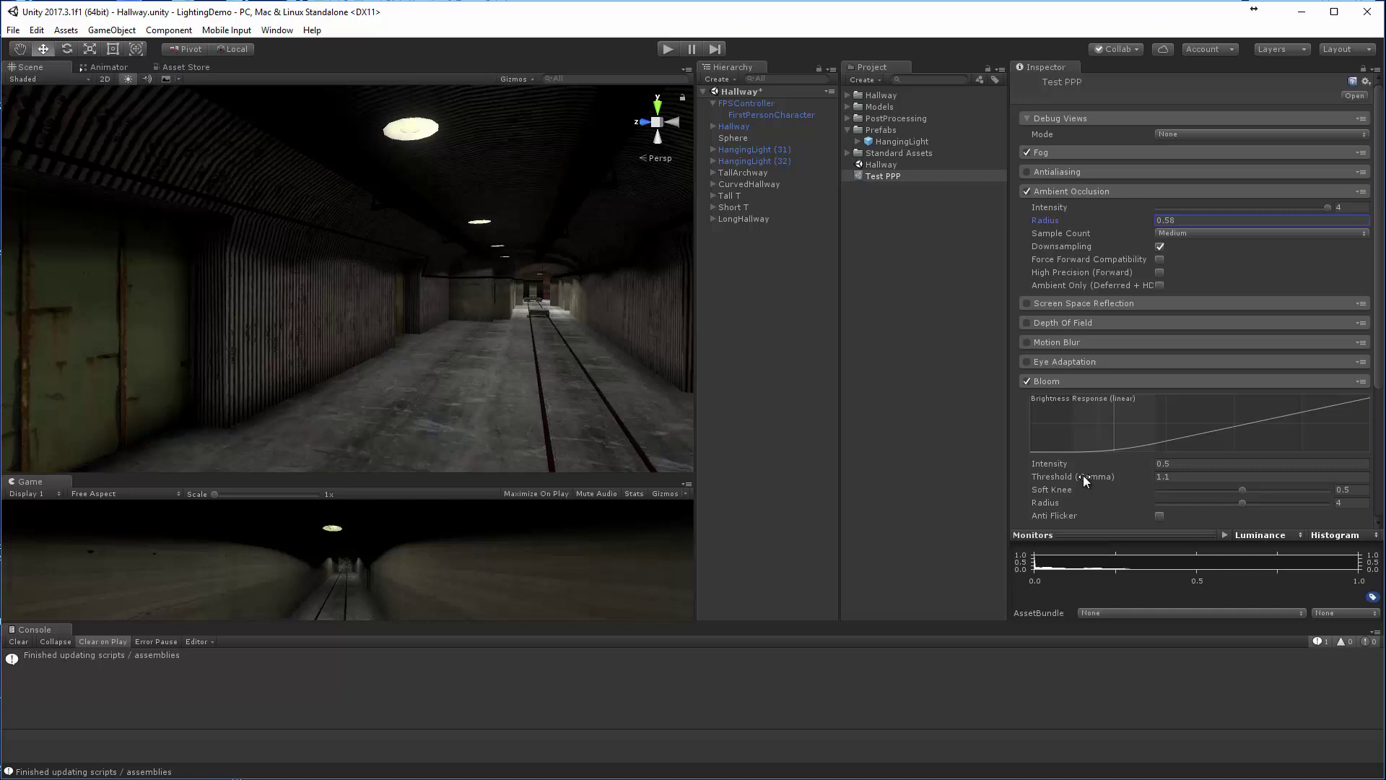
drag(1081, 475, 1065, 469)
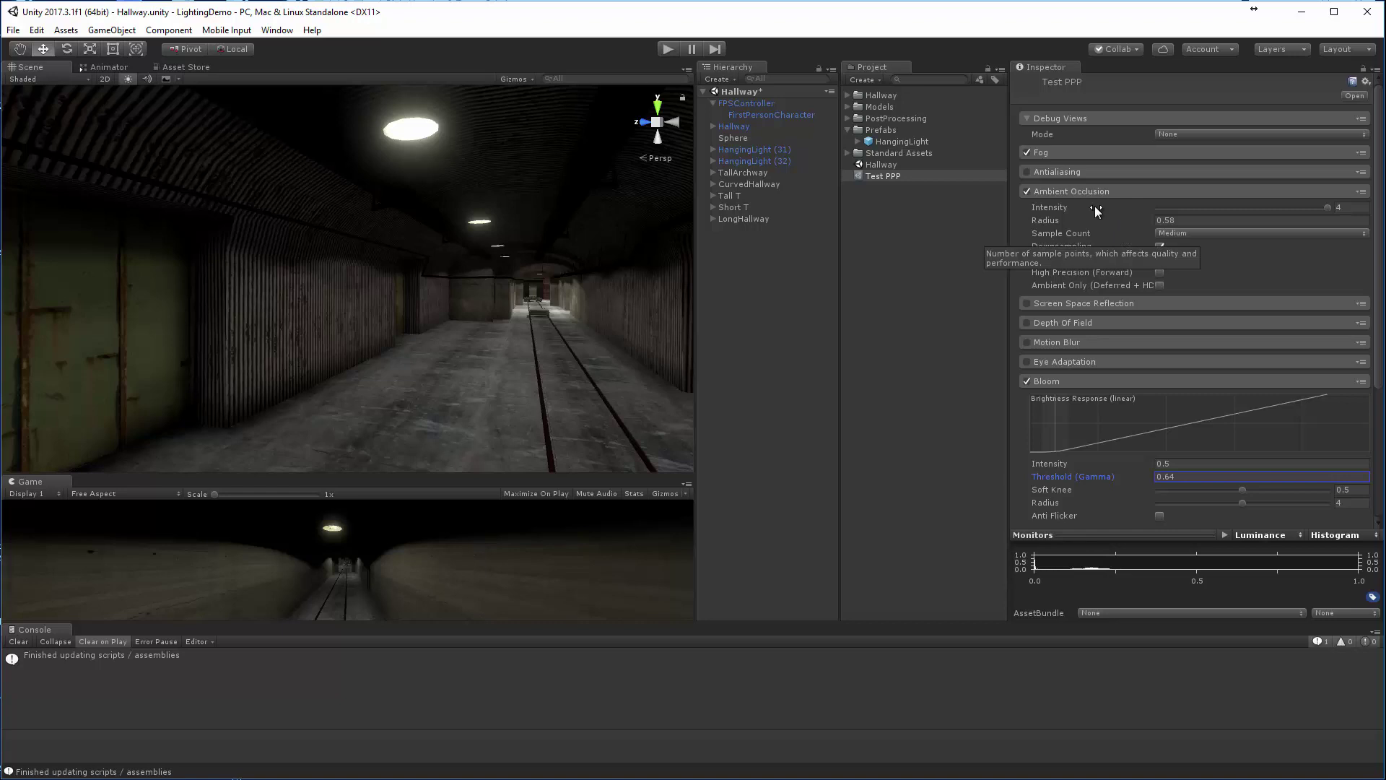
Step: Expand the Antialiasing settings of the Test PPP profile and enable the effect with the Fast Approximate Anti-aliasing method
click(1054, 172)
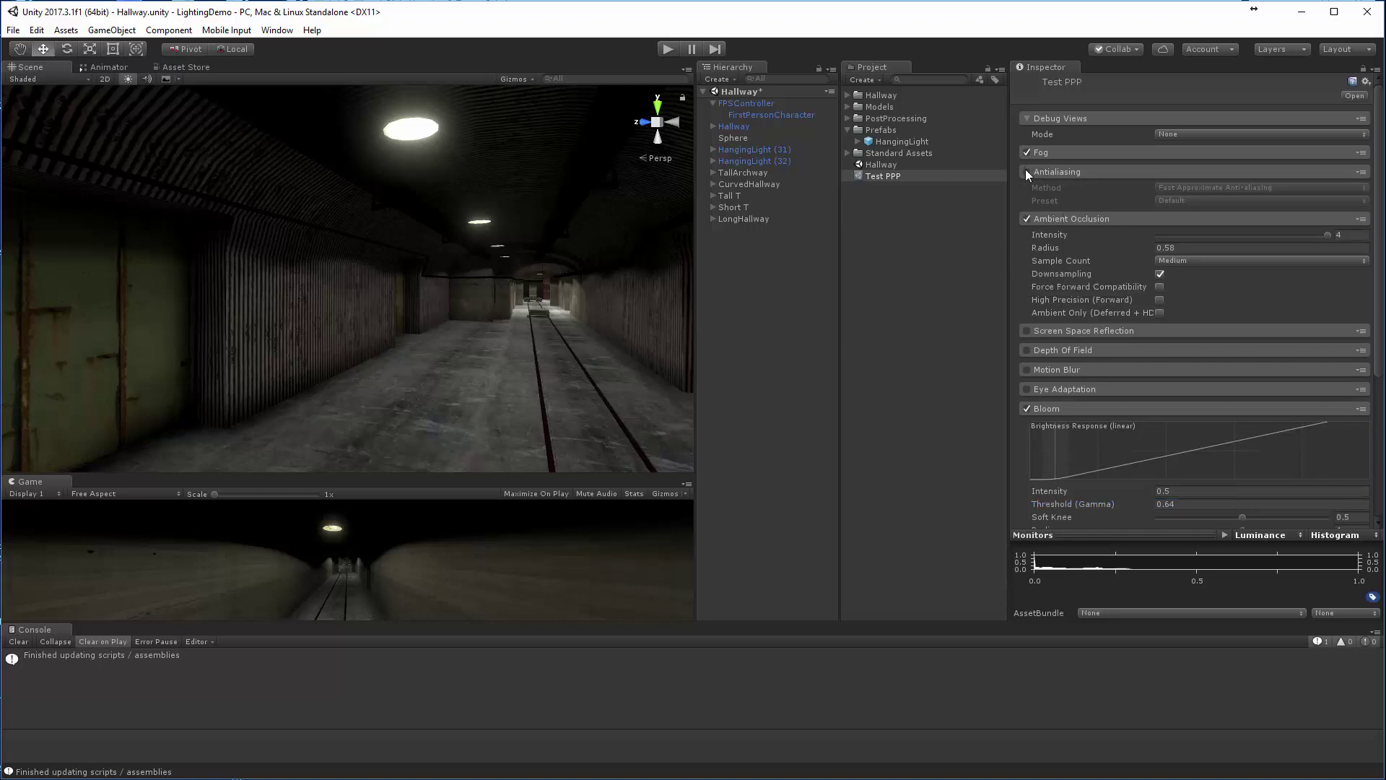
click(1026, 172)
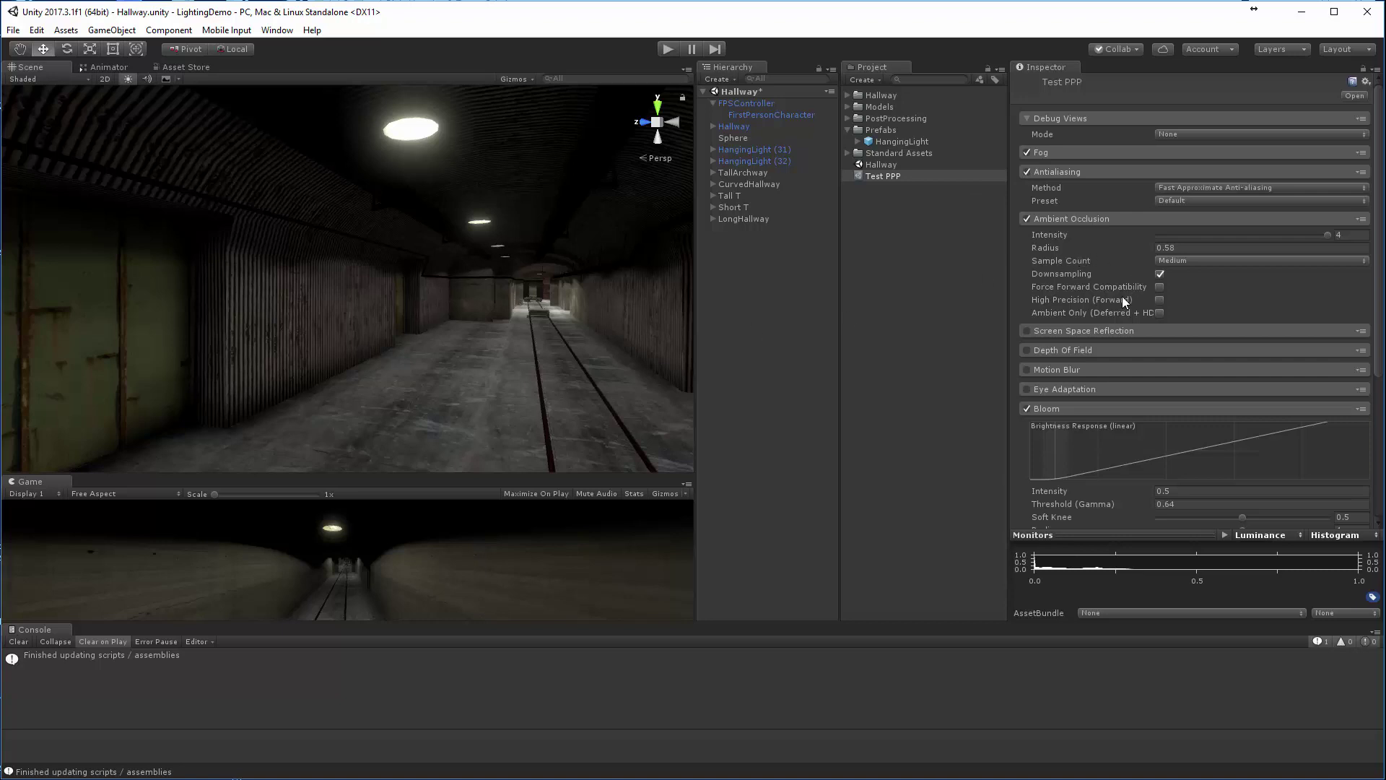
Step: Enable Color Grading in the Test PPP profile with the Neutral tonemapper and look through its basic, channel mixer and trackball settings
scroll(1269, 367, down, 4)
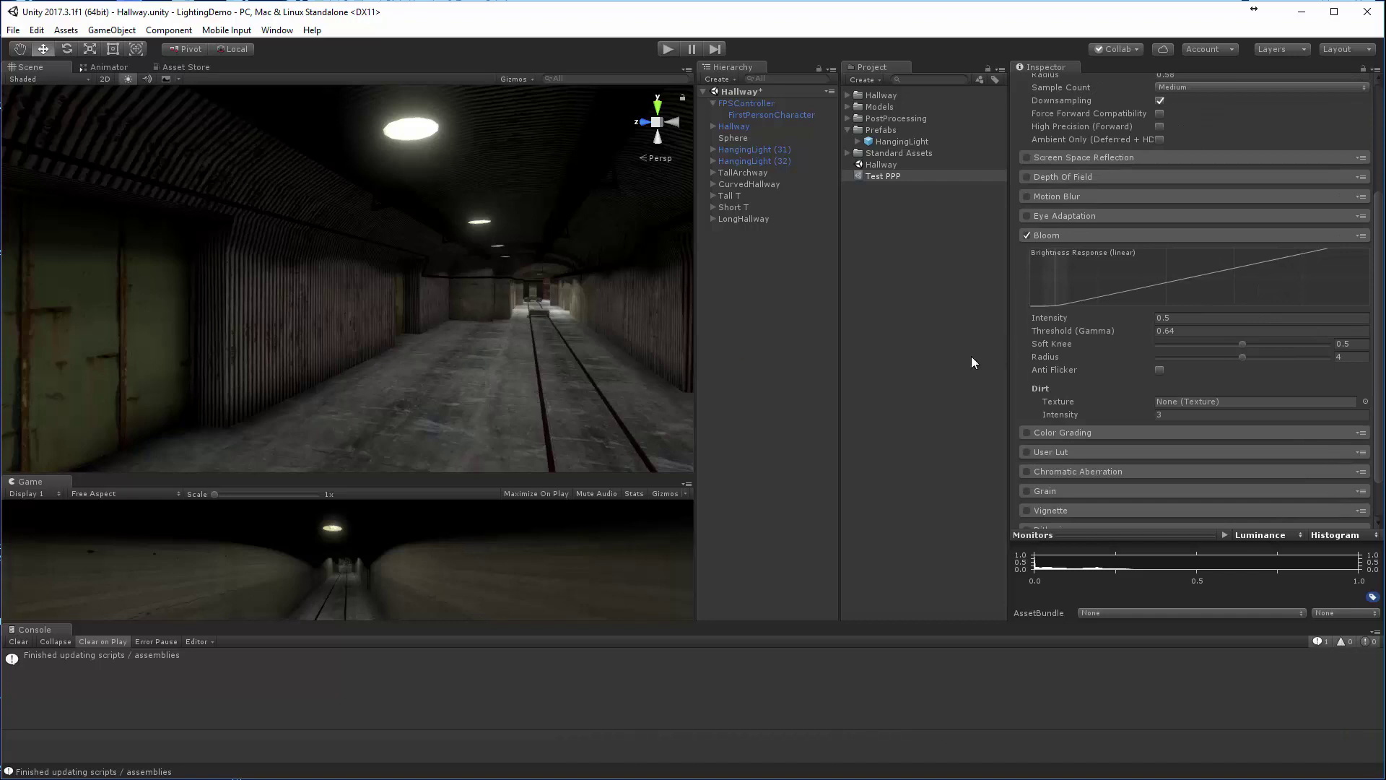
scroll(1206, 402, down, 1)
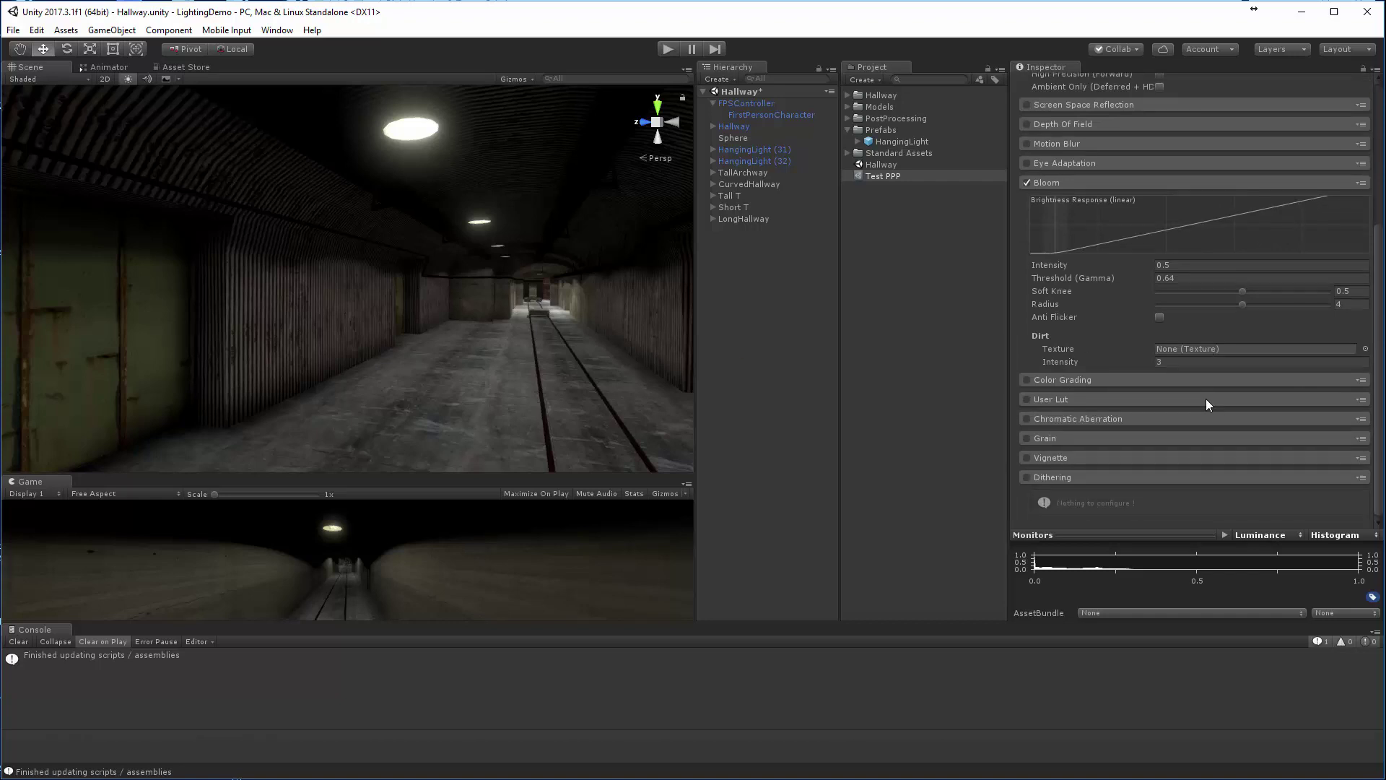
click(1069, 380)
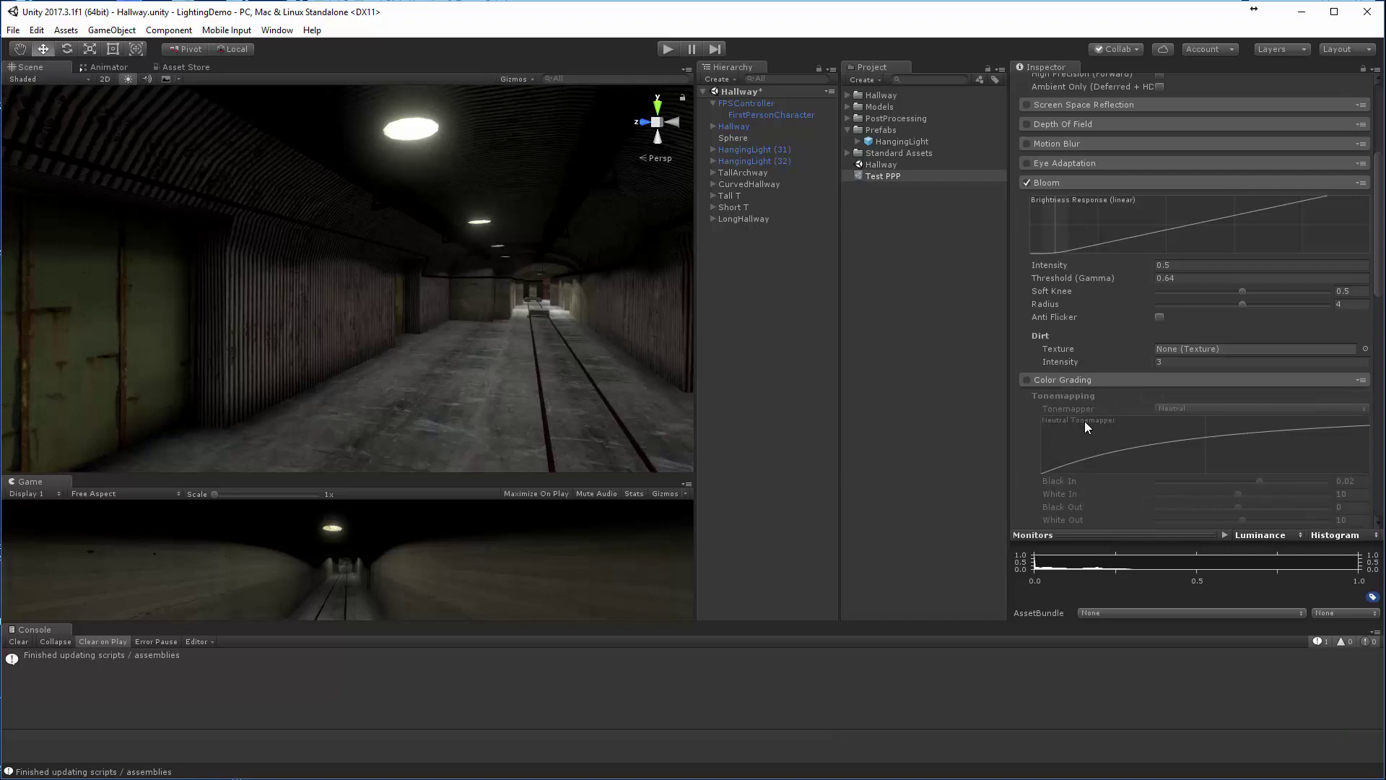
click(1027, 381)
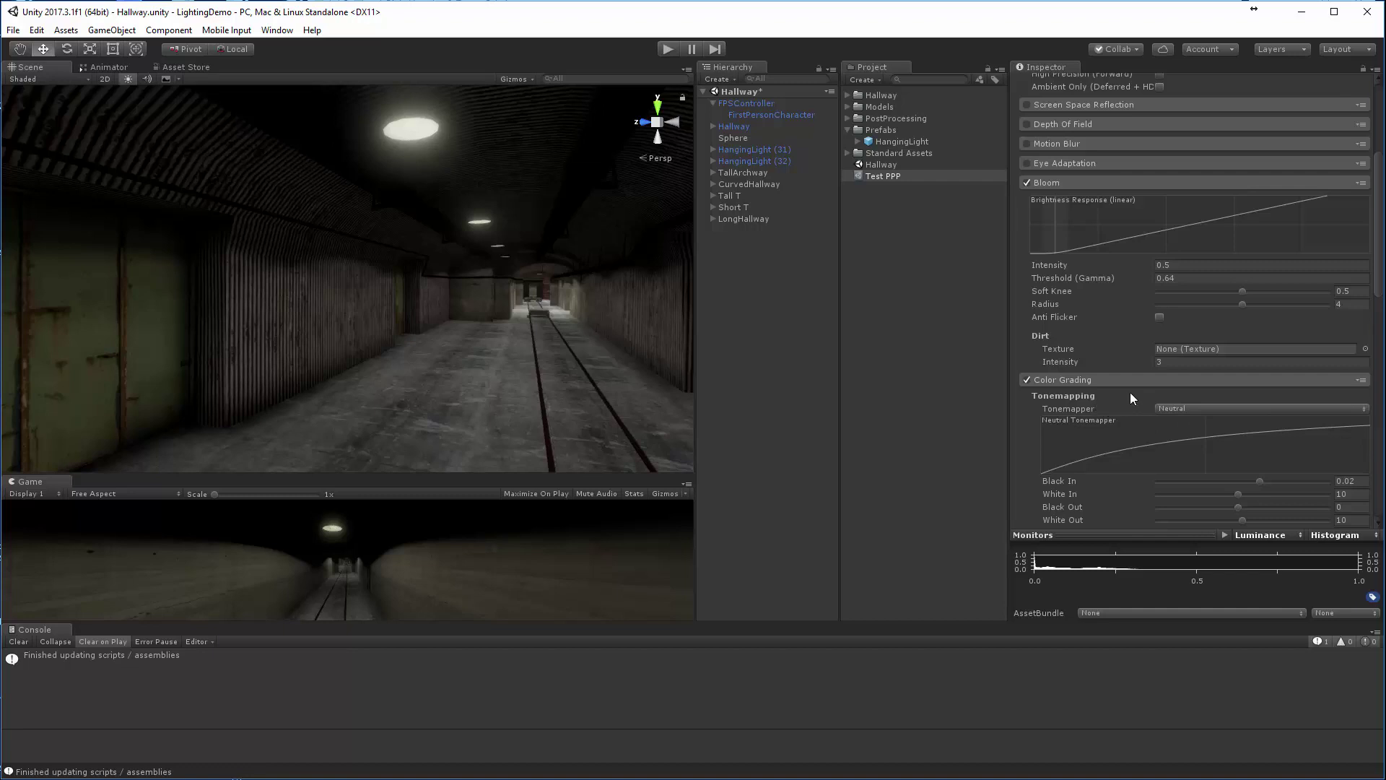
scroll(1129, 392, down, 3)
scroll(1156, 372, down, 5)
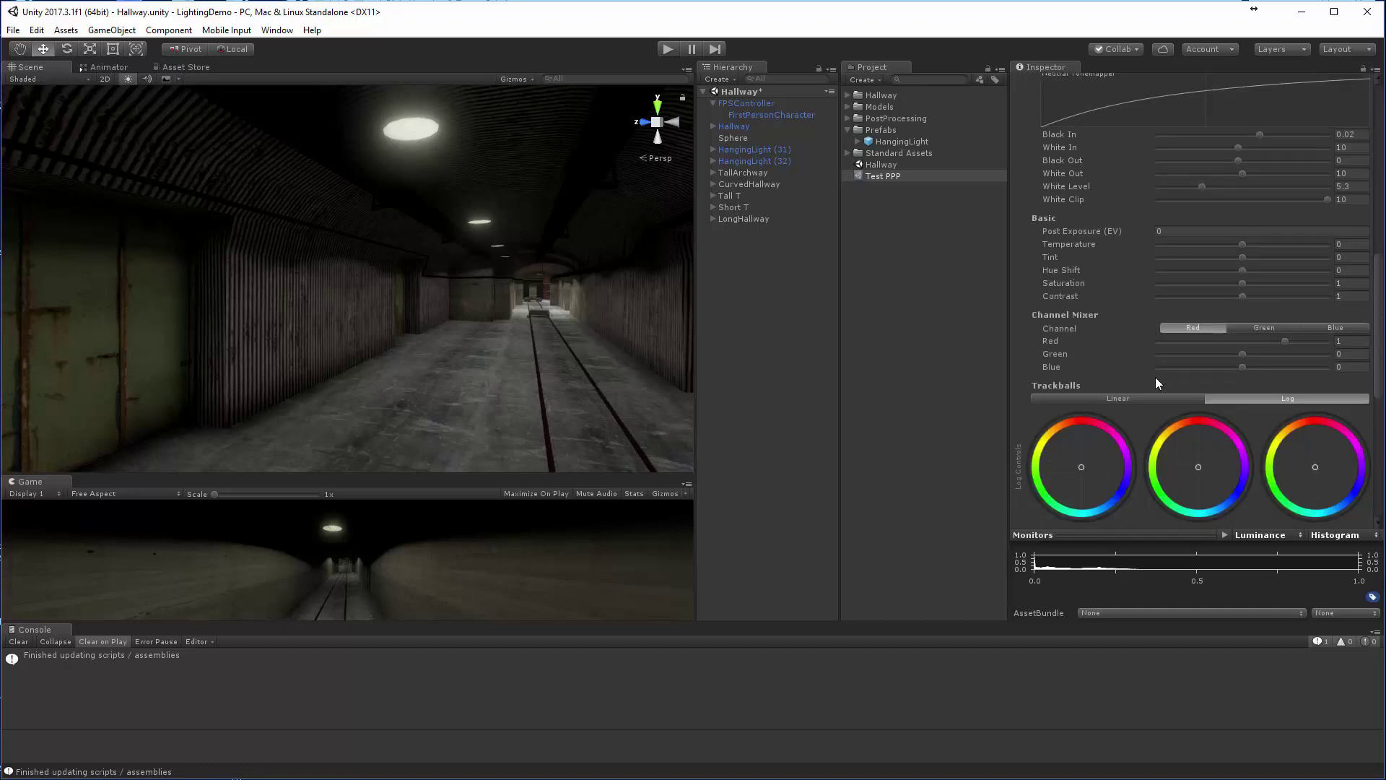
Step: Collapse the Color Grading settings, then expand Vignette in the Test PPP profile and enable it in Classic mode
scroll(1155, 377, up, 10)
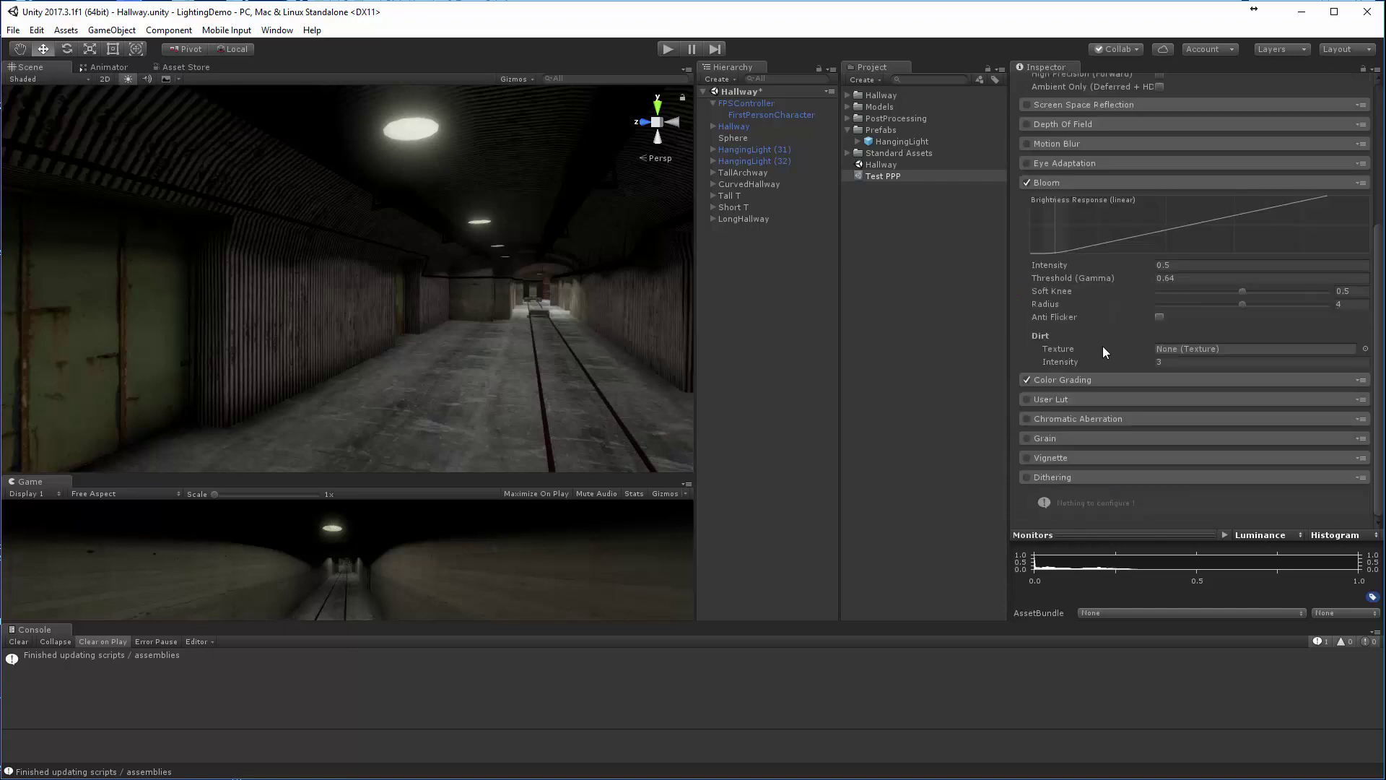
click(1059, 457)
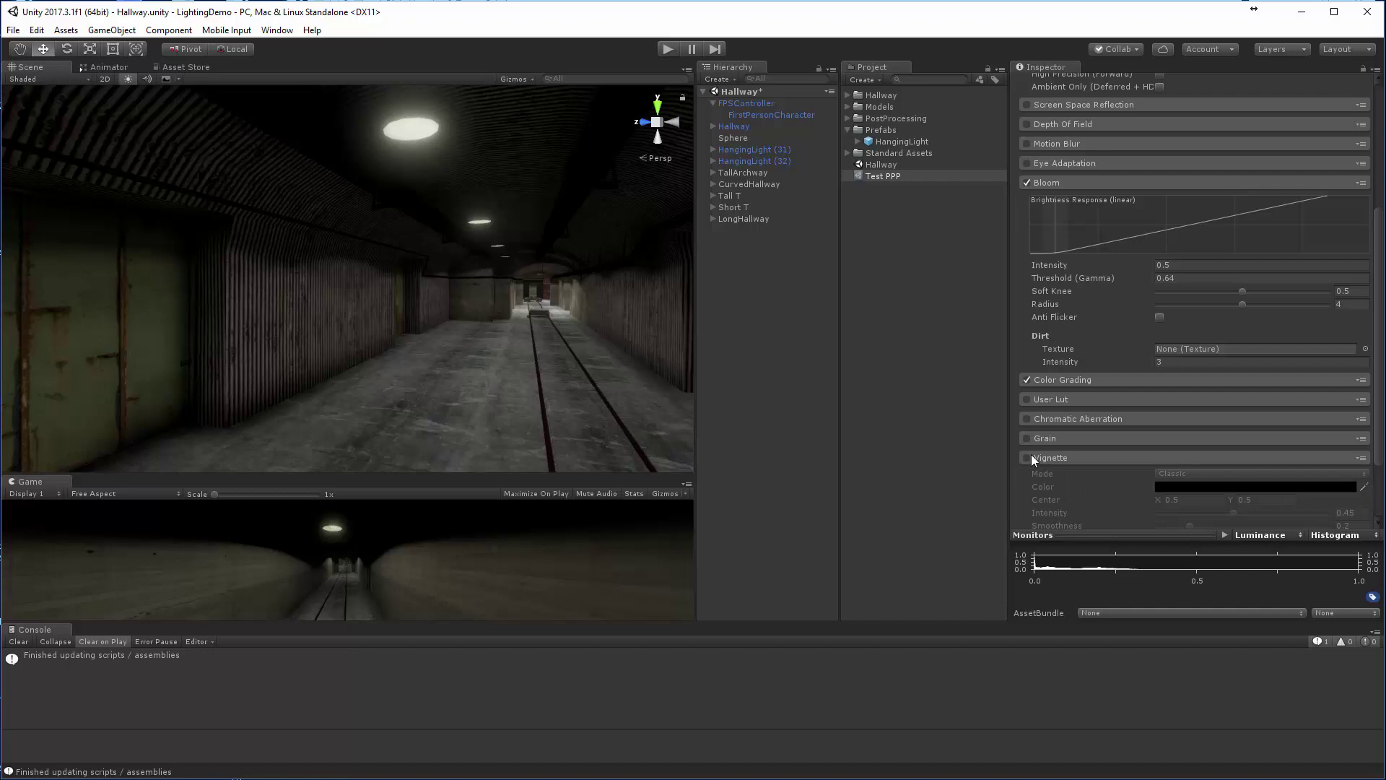
click(1026, 458)
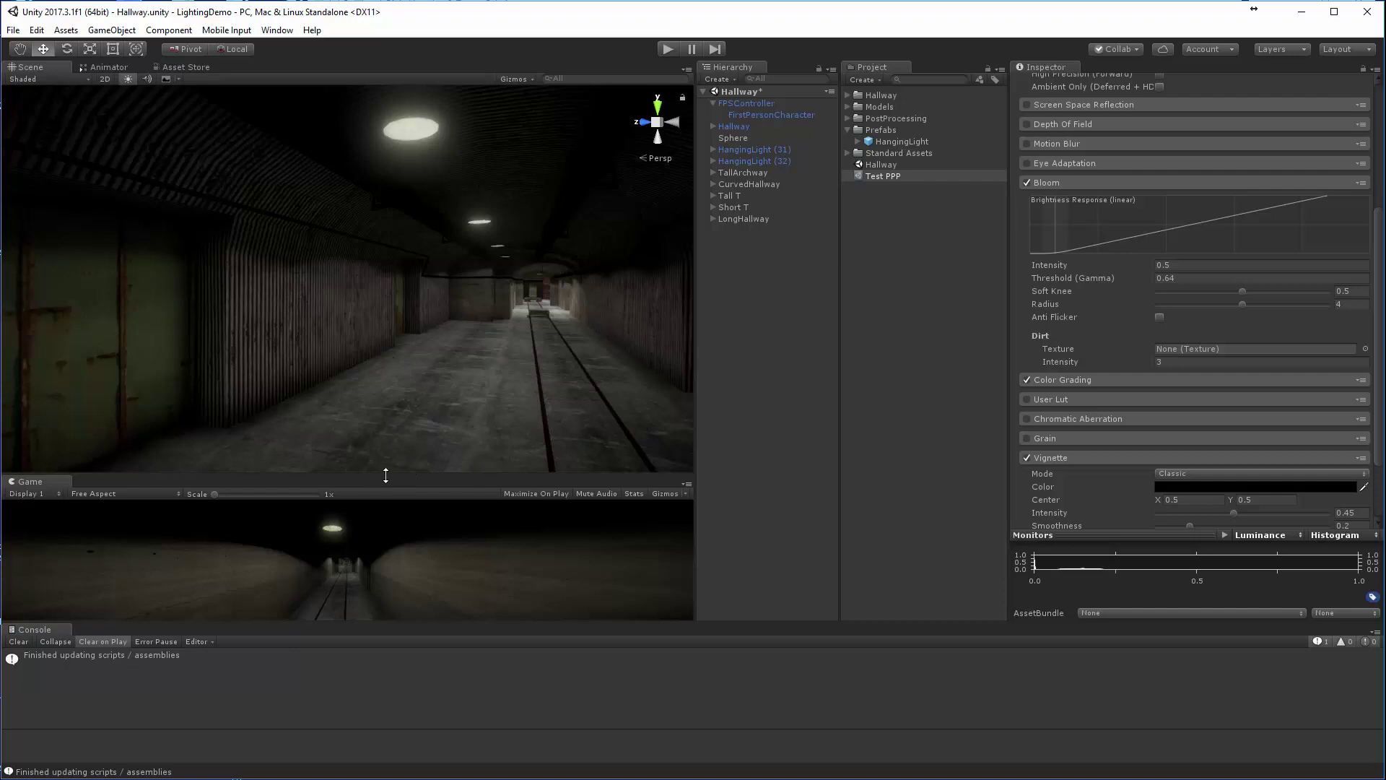
Step: Enlarge the Game view and compare the hallway with FirstPersonCharacter's Post Processing Behaviour off and on, leaving it enabled
drag(386, 475, 413, 117)
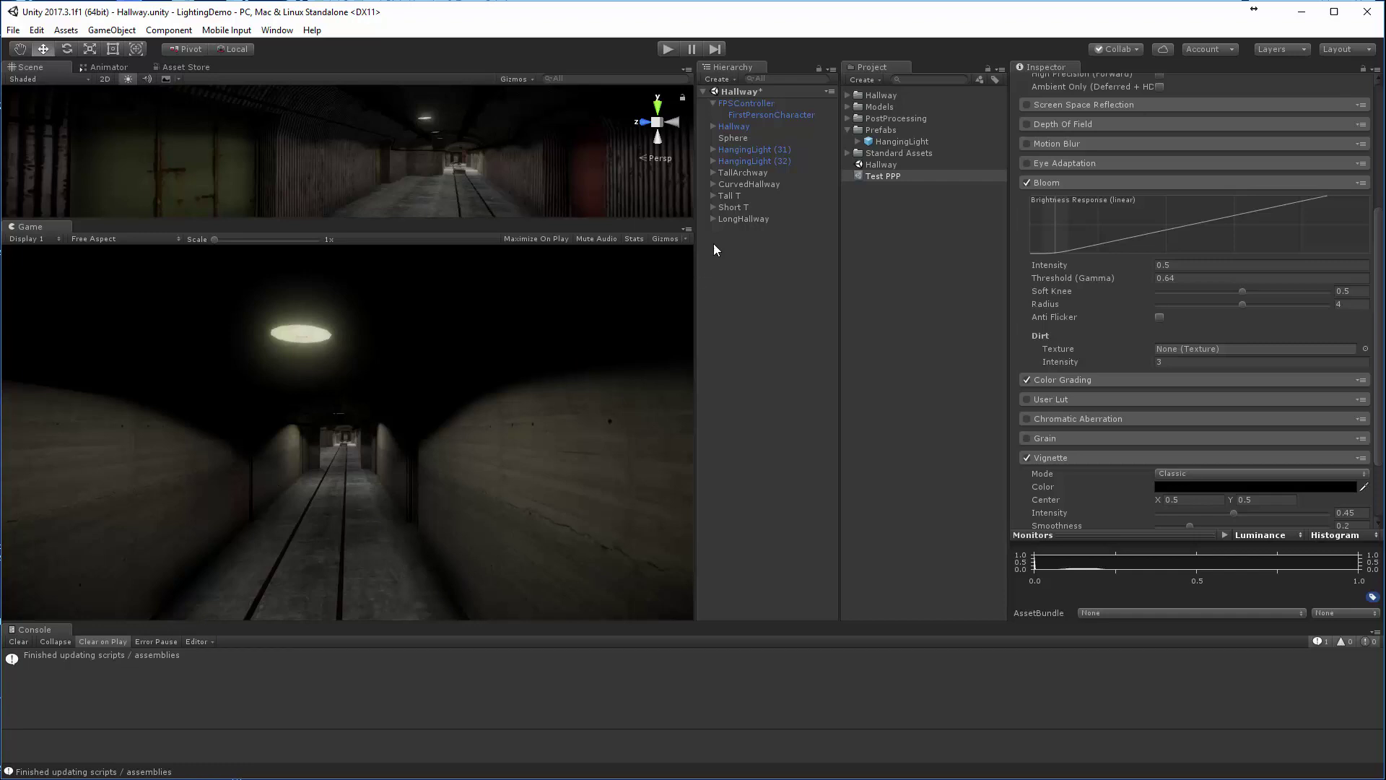
click(771, 115)
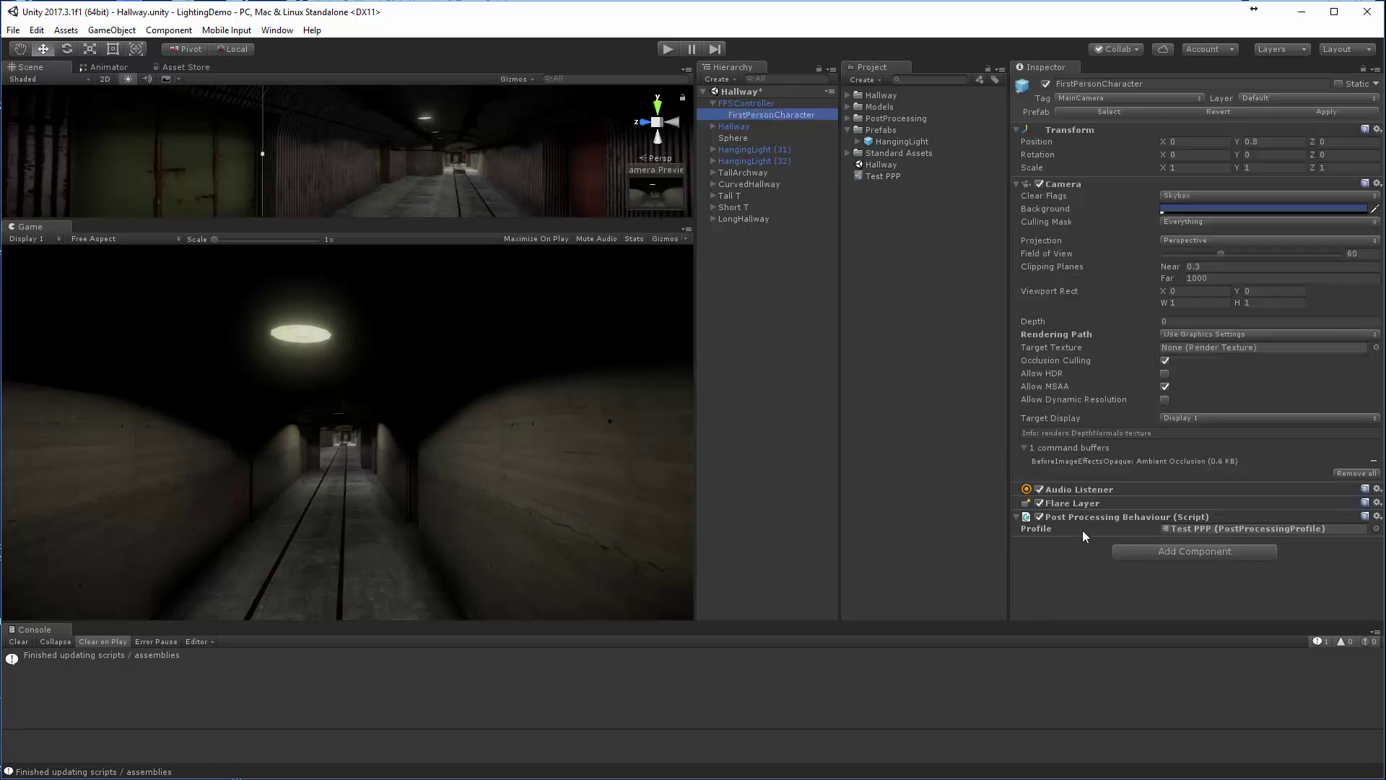
click(1038, 518)
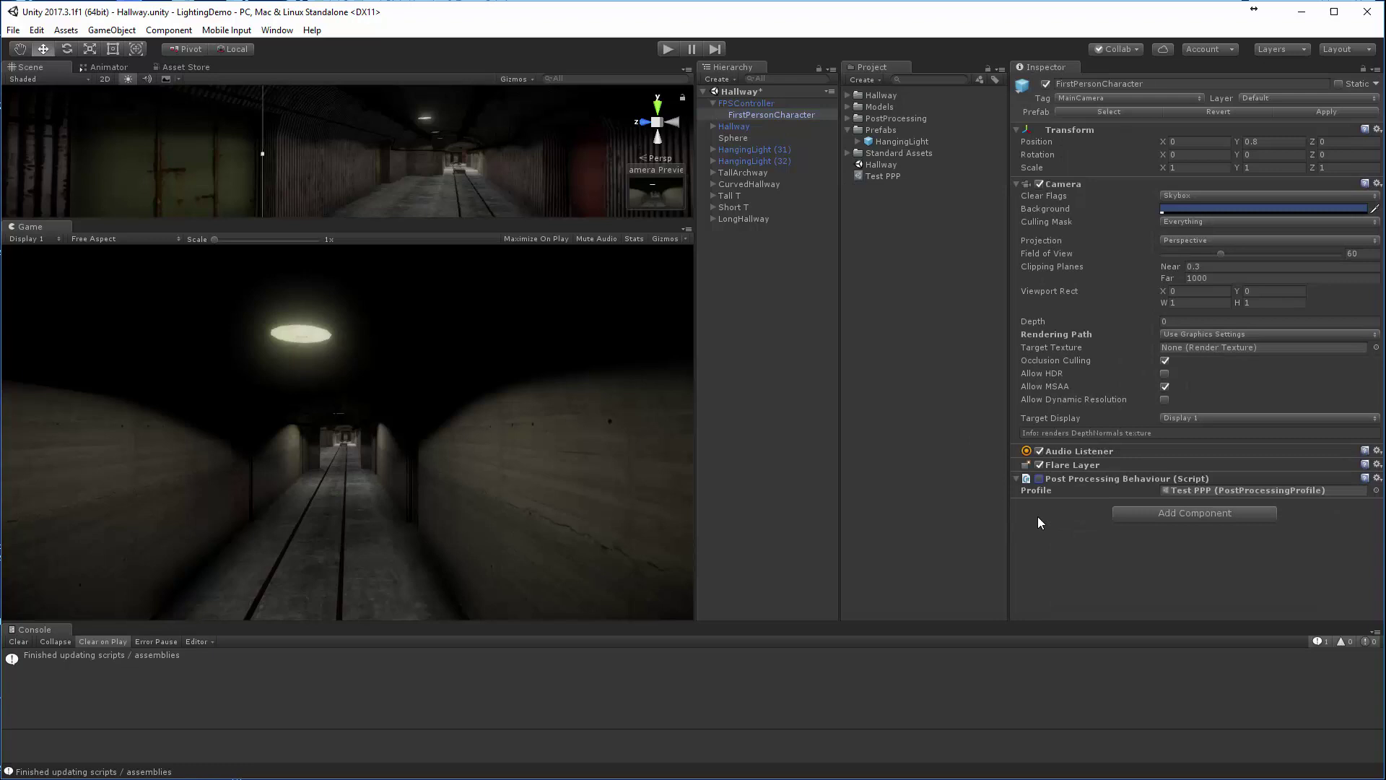
click(1038, 479)
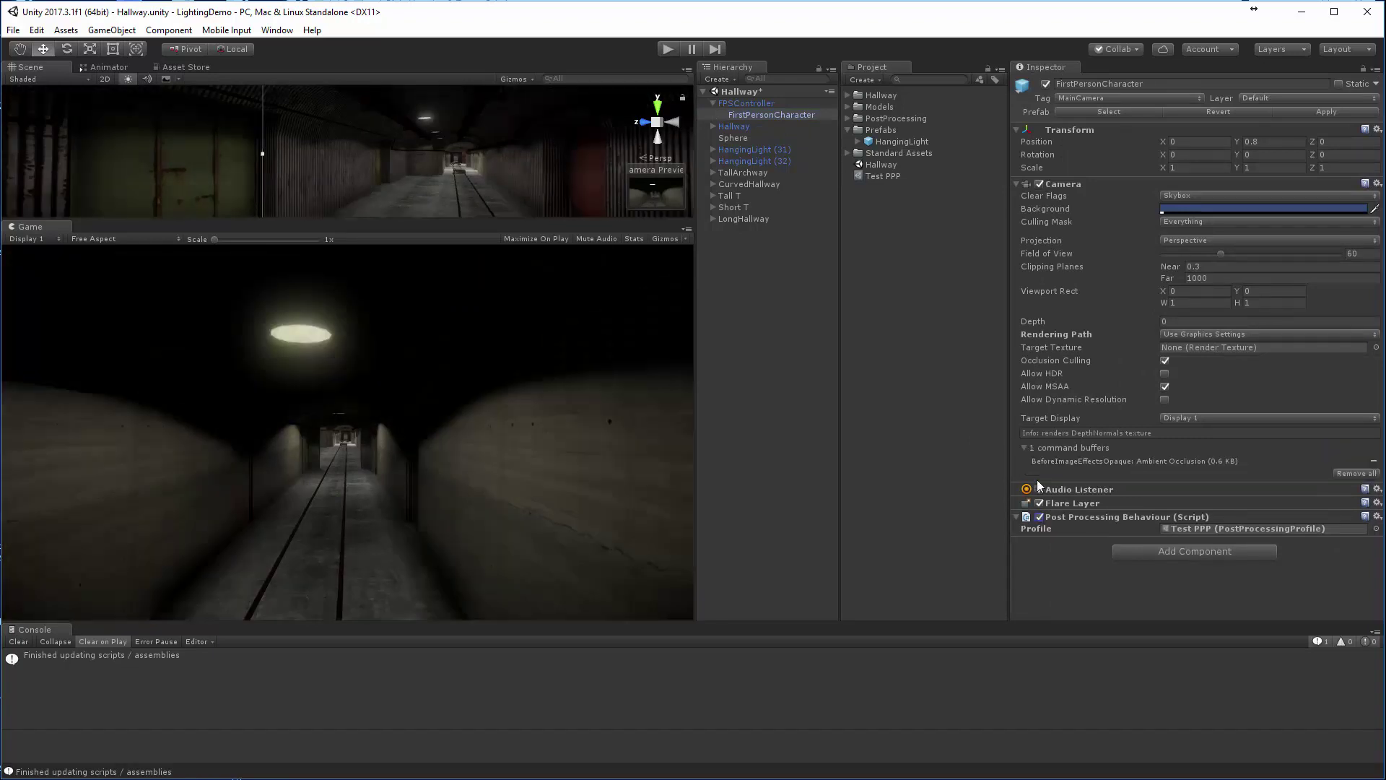
click(1040, 517)
click(1039, 480)
Step: Widen the Scene and Game views and give the Scene view more height than the Game view
drag(698, 504, 922, 503)
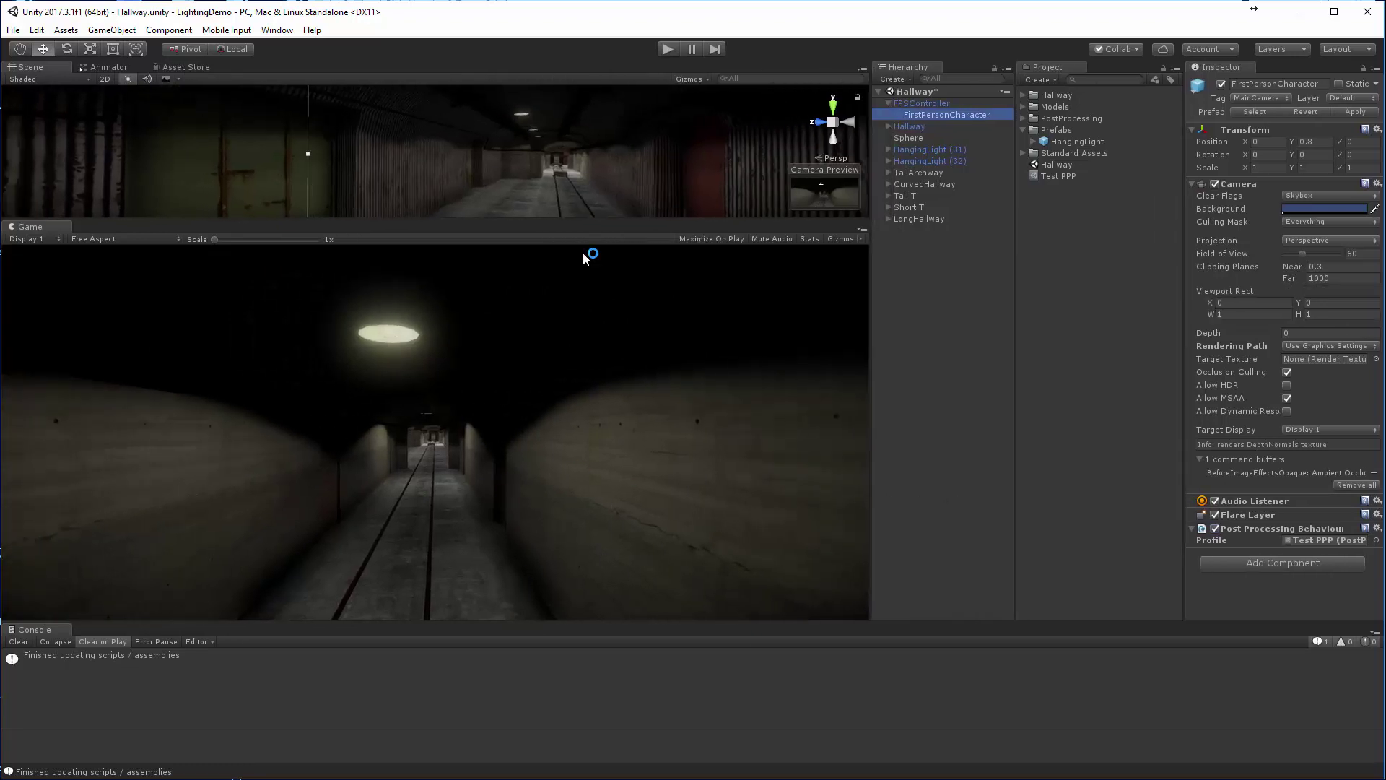
drag(560, 221, 543, 430)
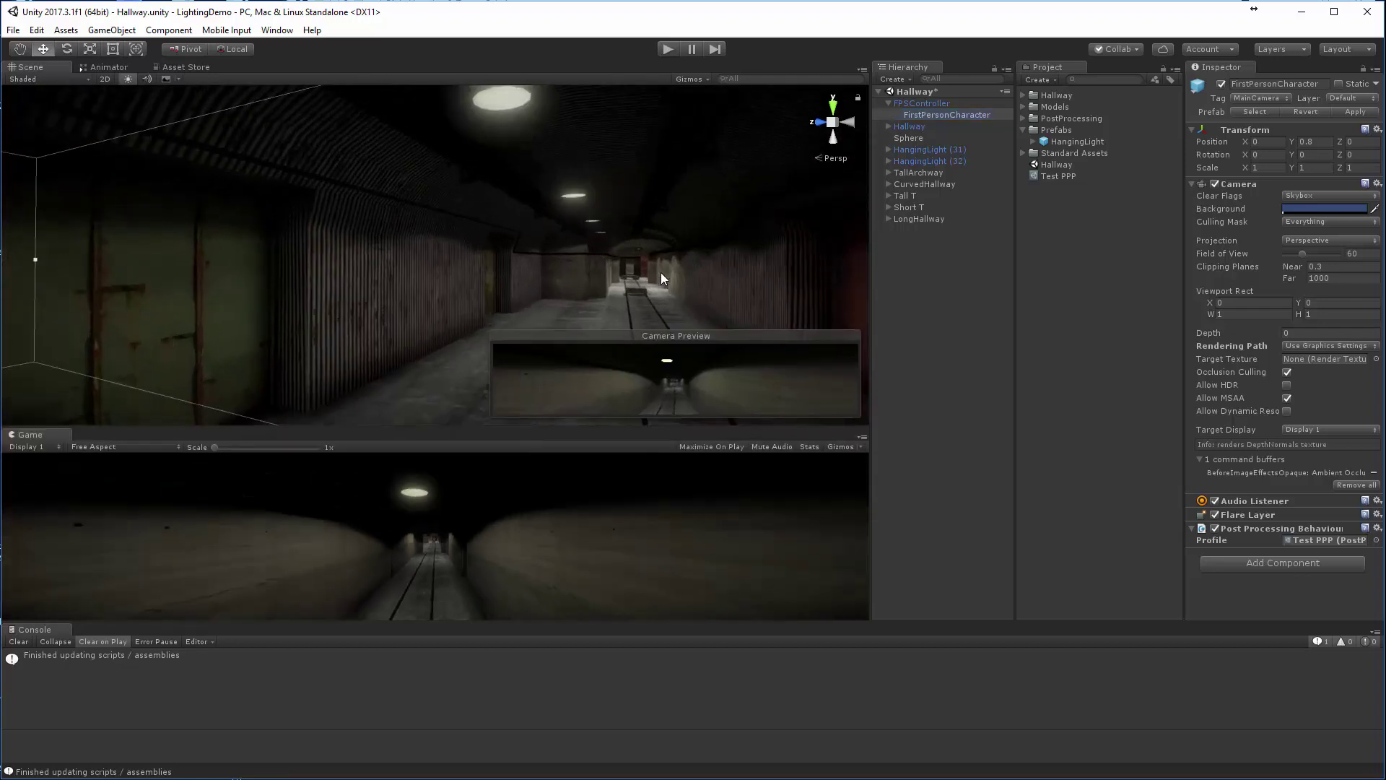